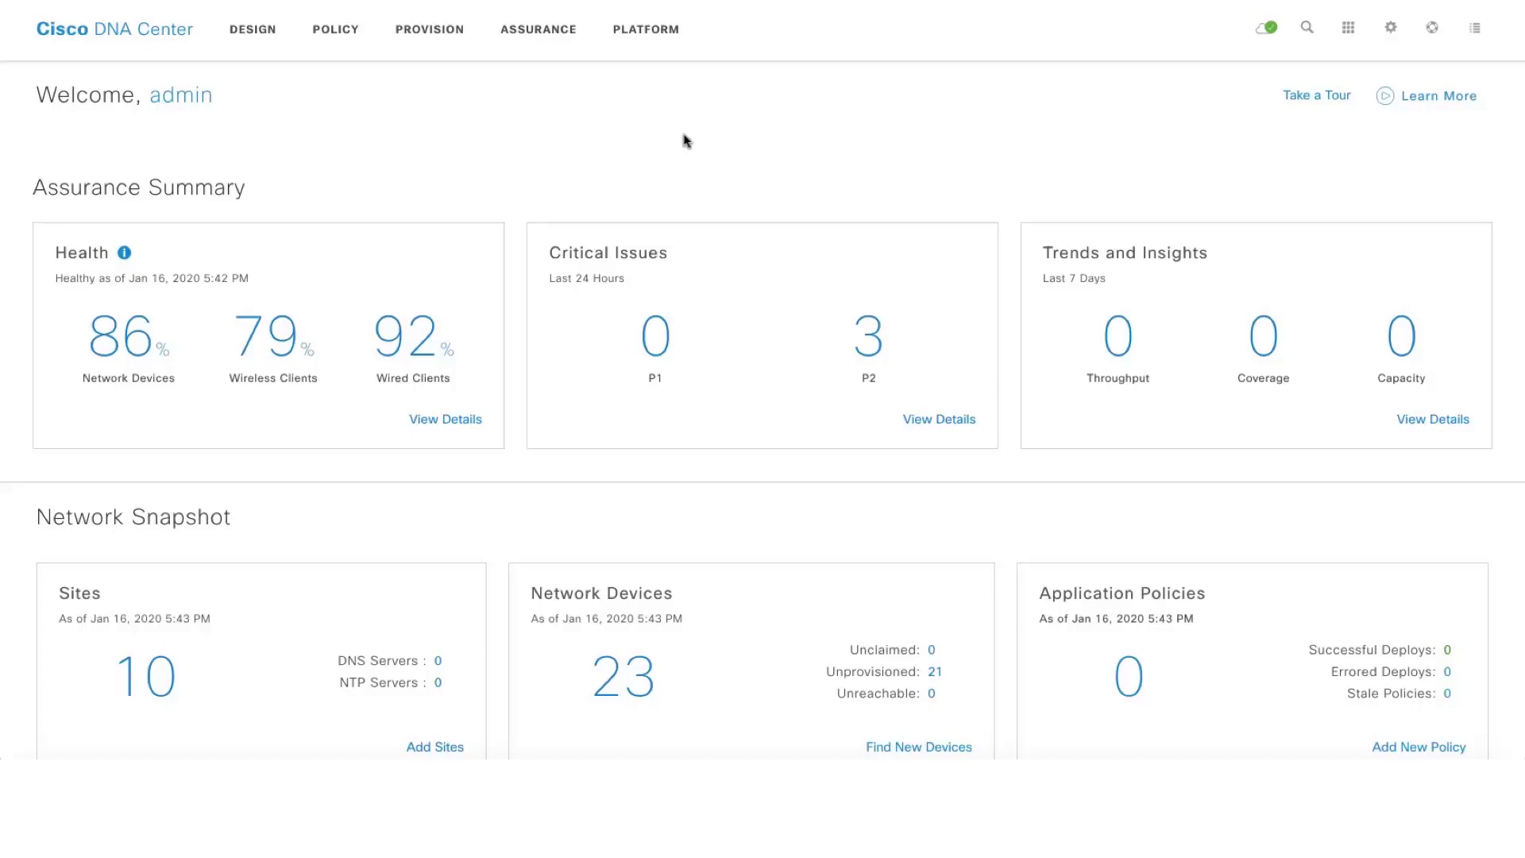
Step: Go to Data and Reports through PLATFORM's Developer Toolkit menu
left_click(641, 30)
mouse_move(335, 86)
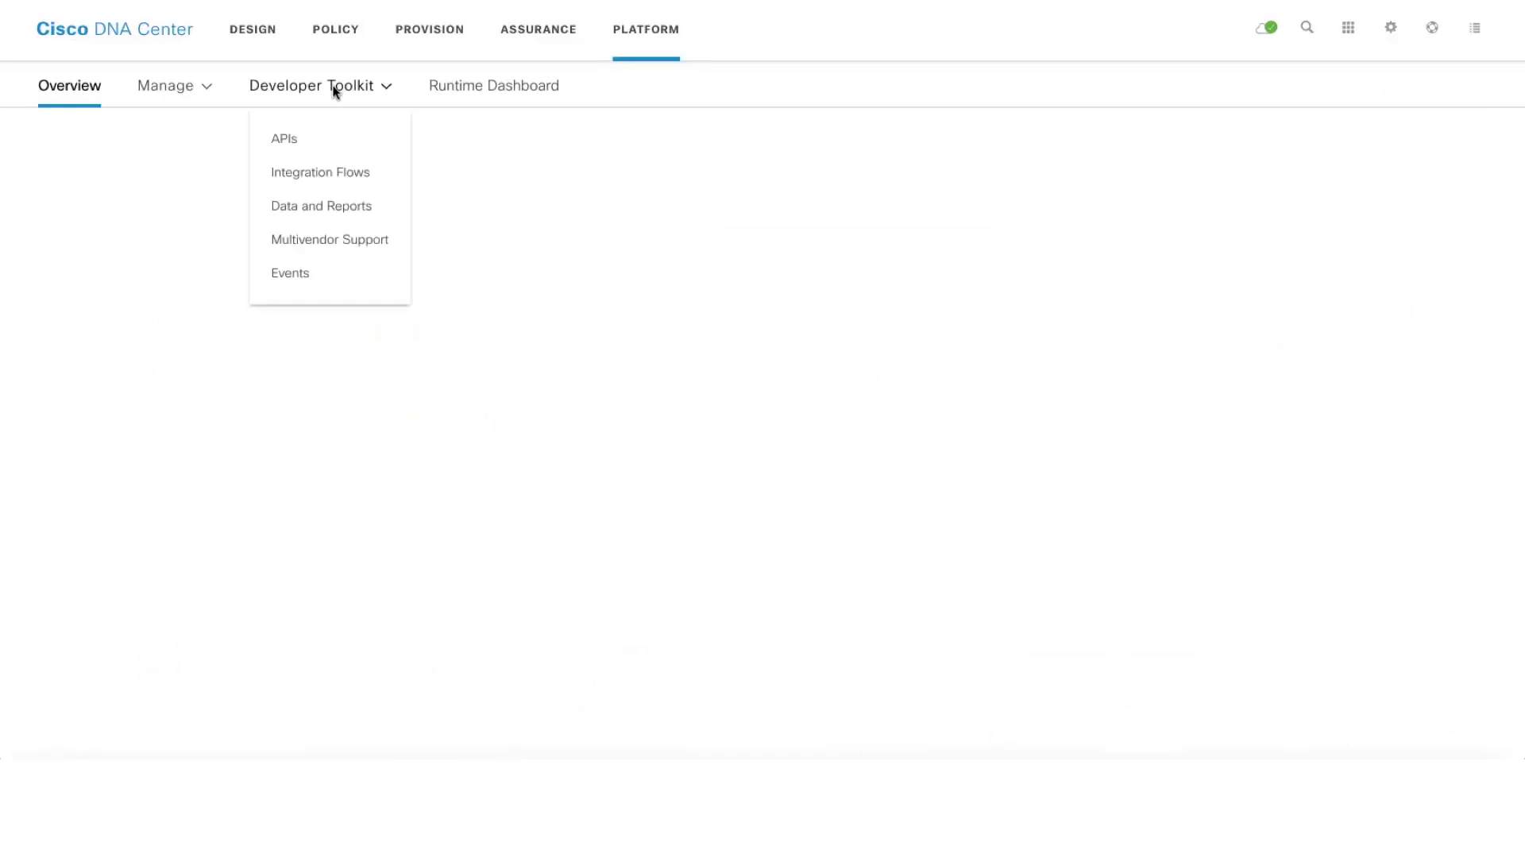
left_click(316, 210)
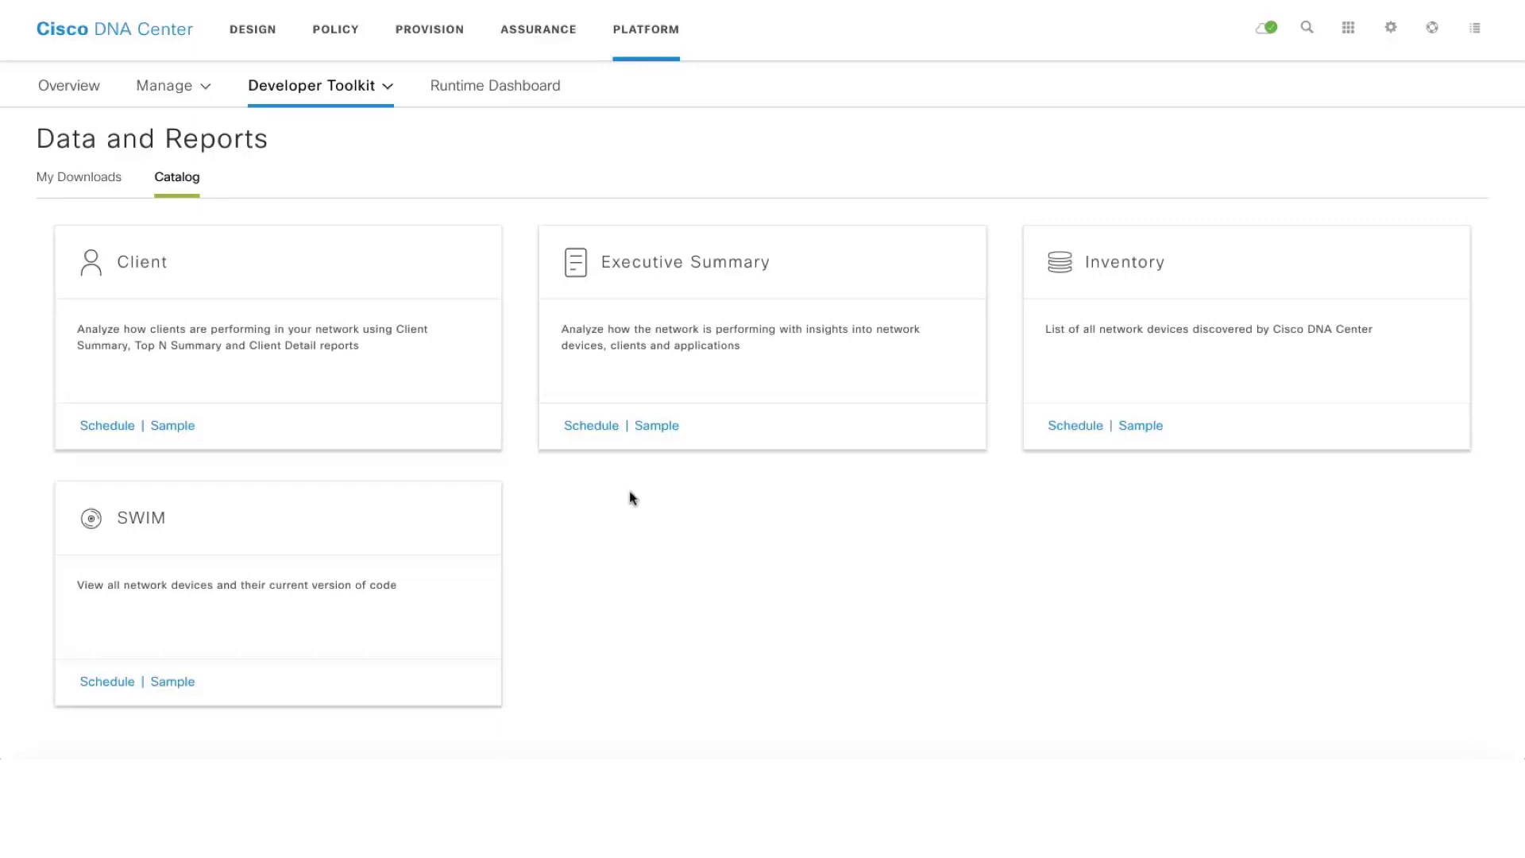
left_click(657, 426)
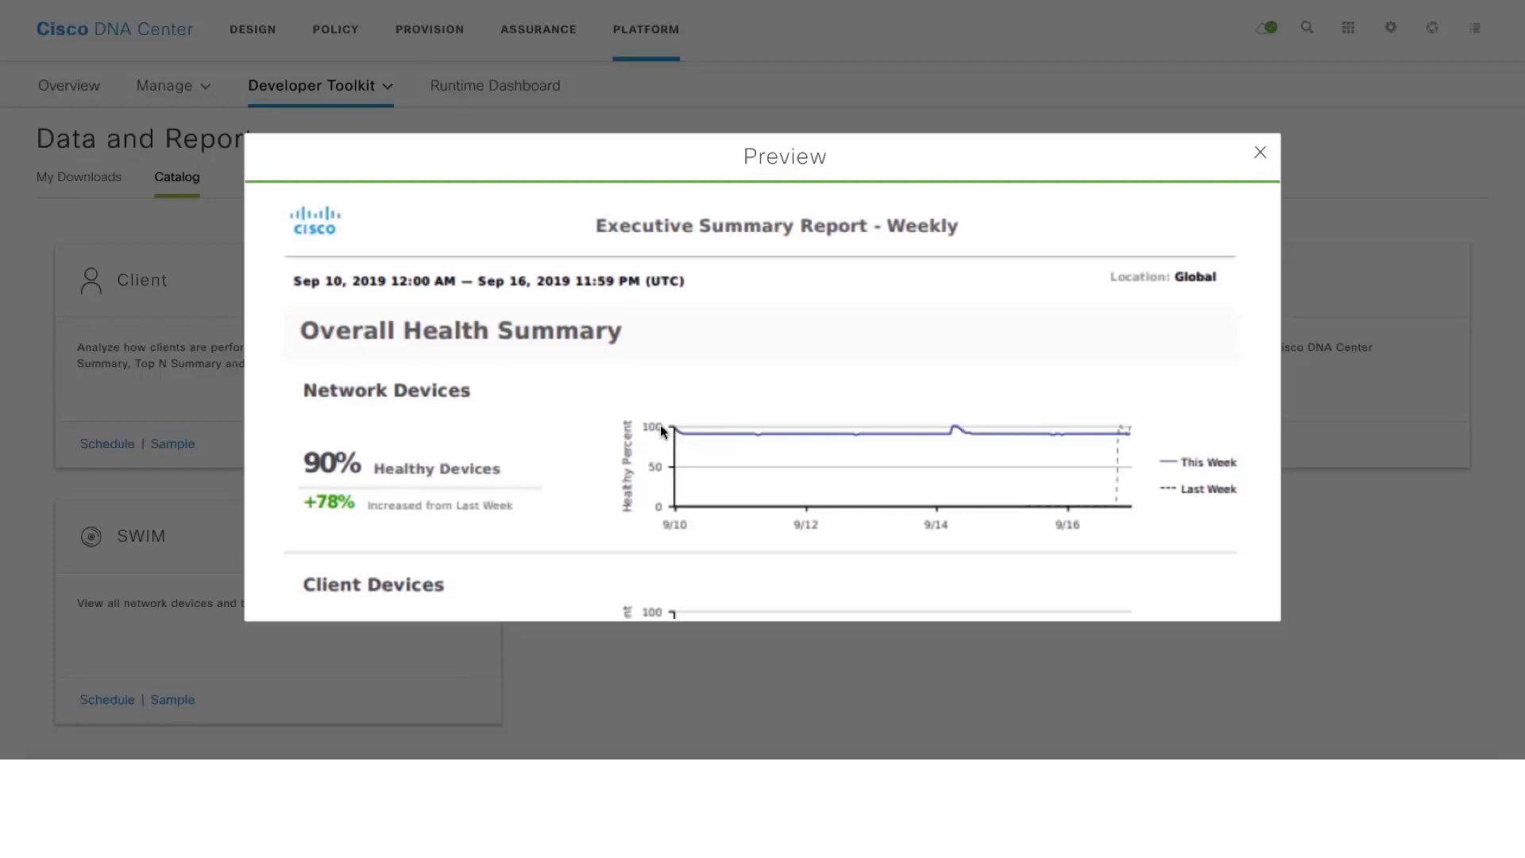
scroll(662, 429, "down", 2)
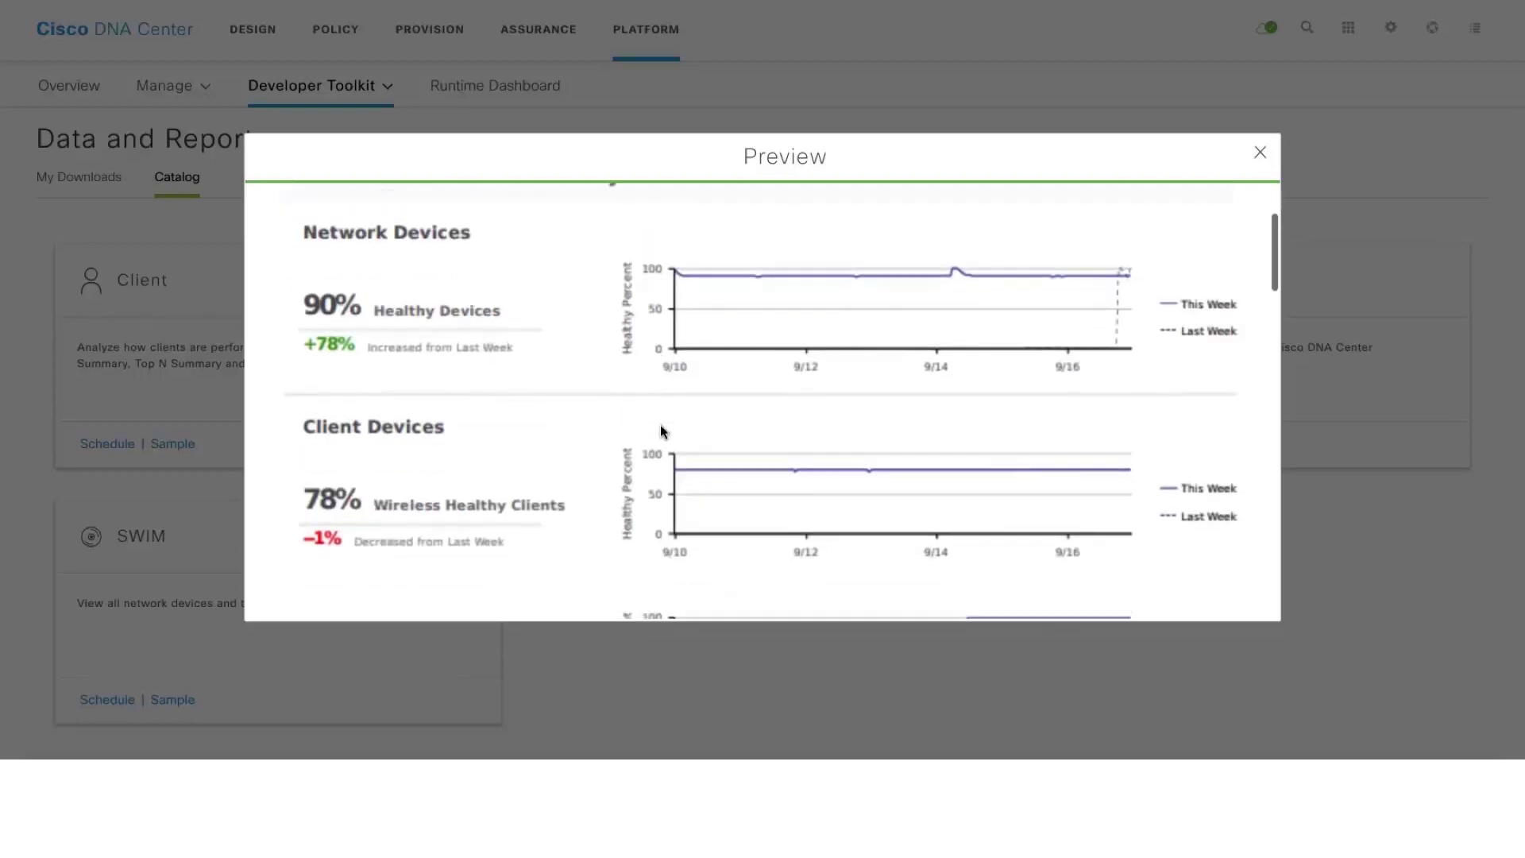
scroll(661, 430, "down", 2)
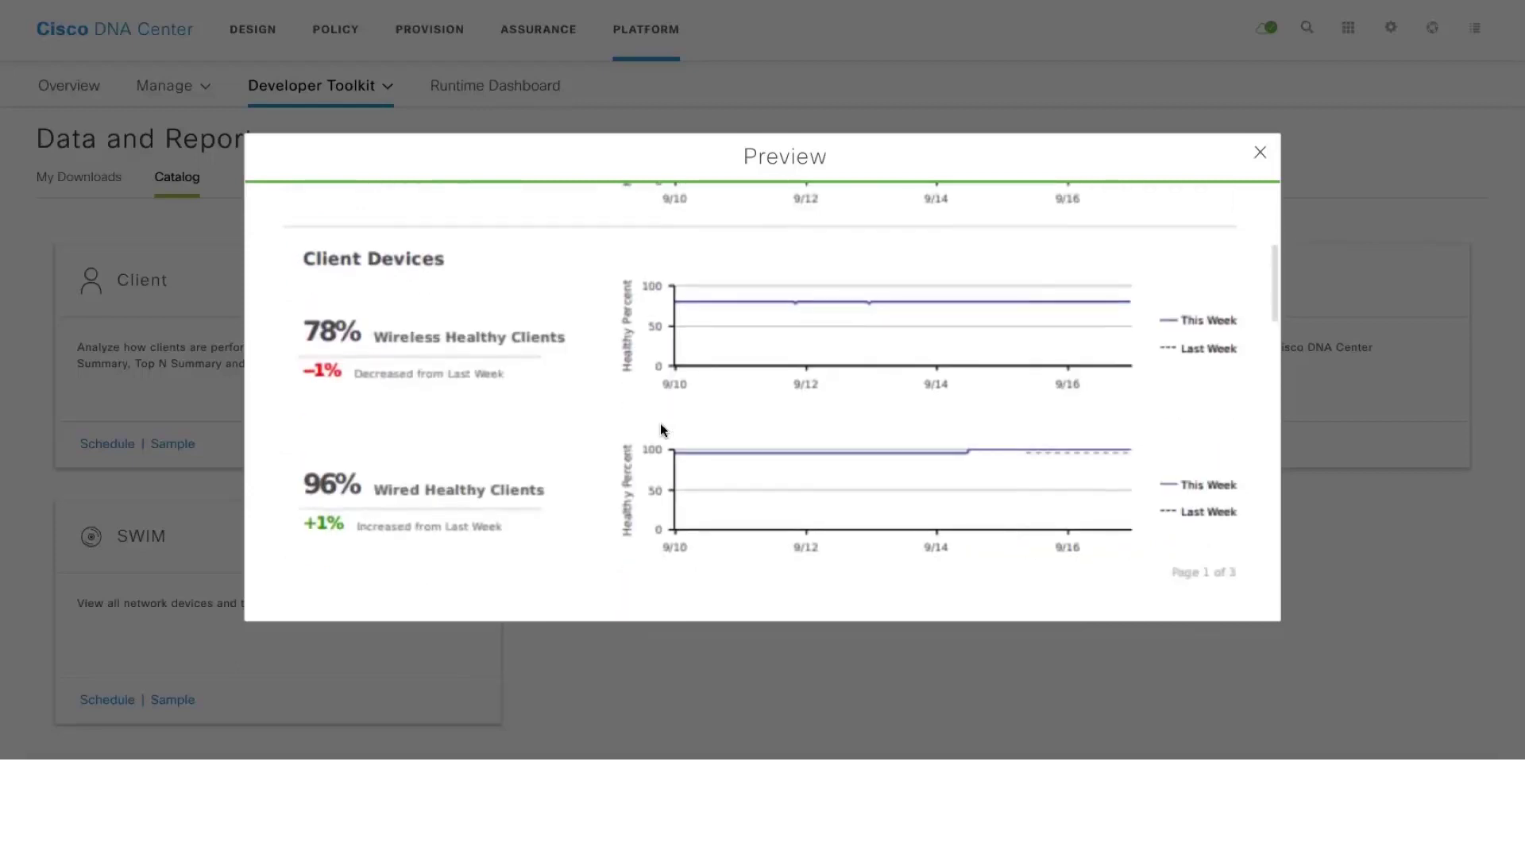
scroll(661, 427, "down", 15)
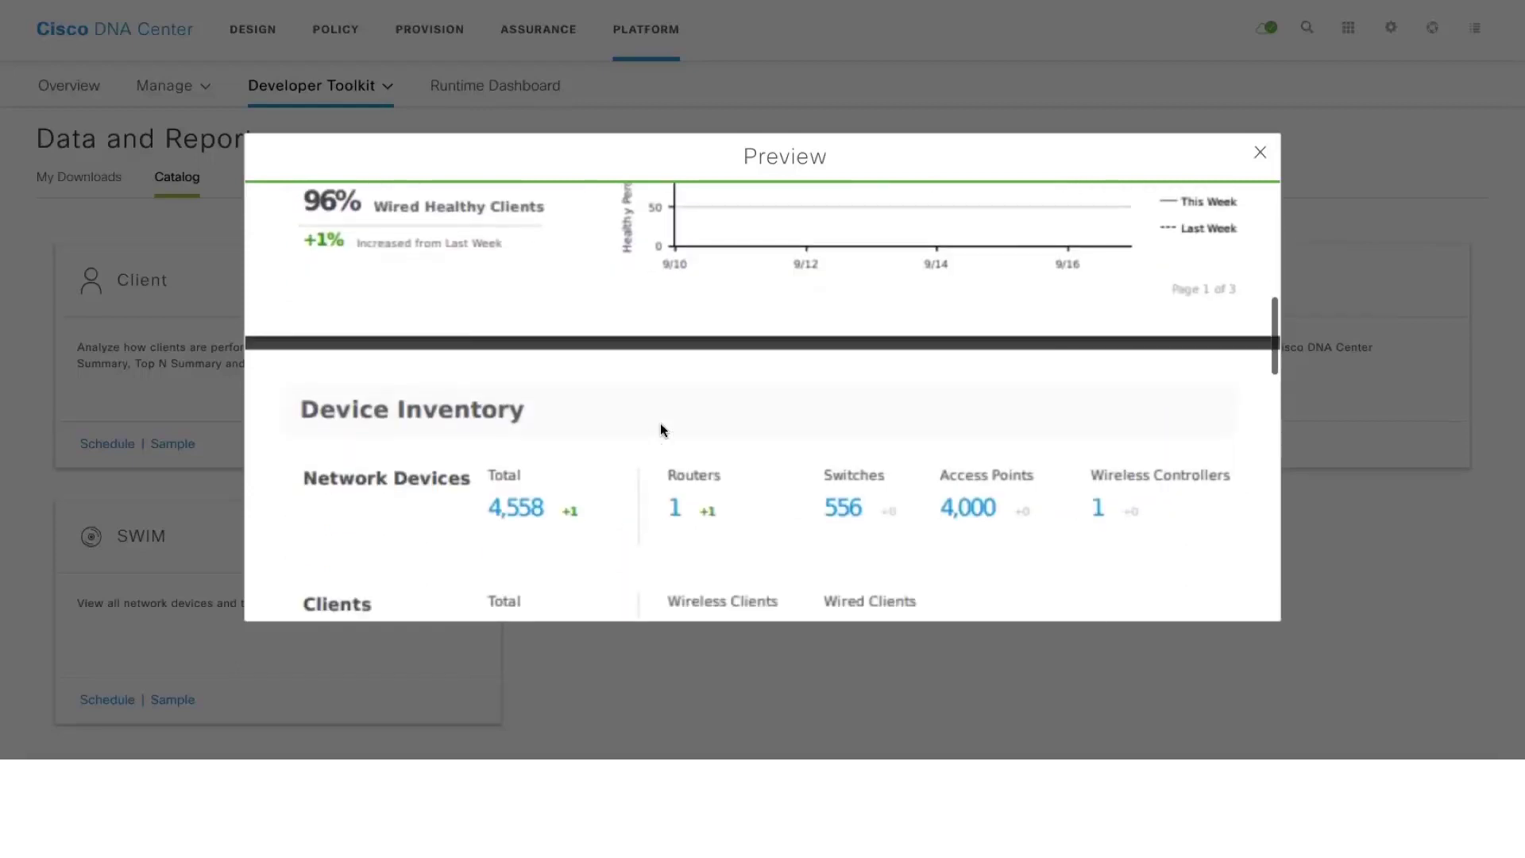
scroll(660, 414, "down", 4)
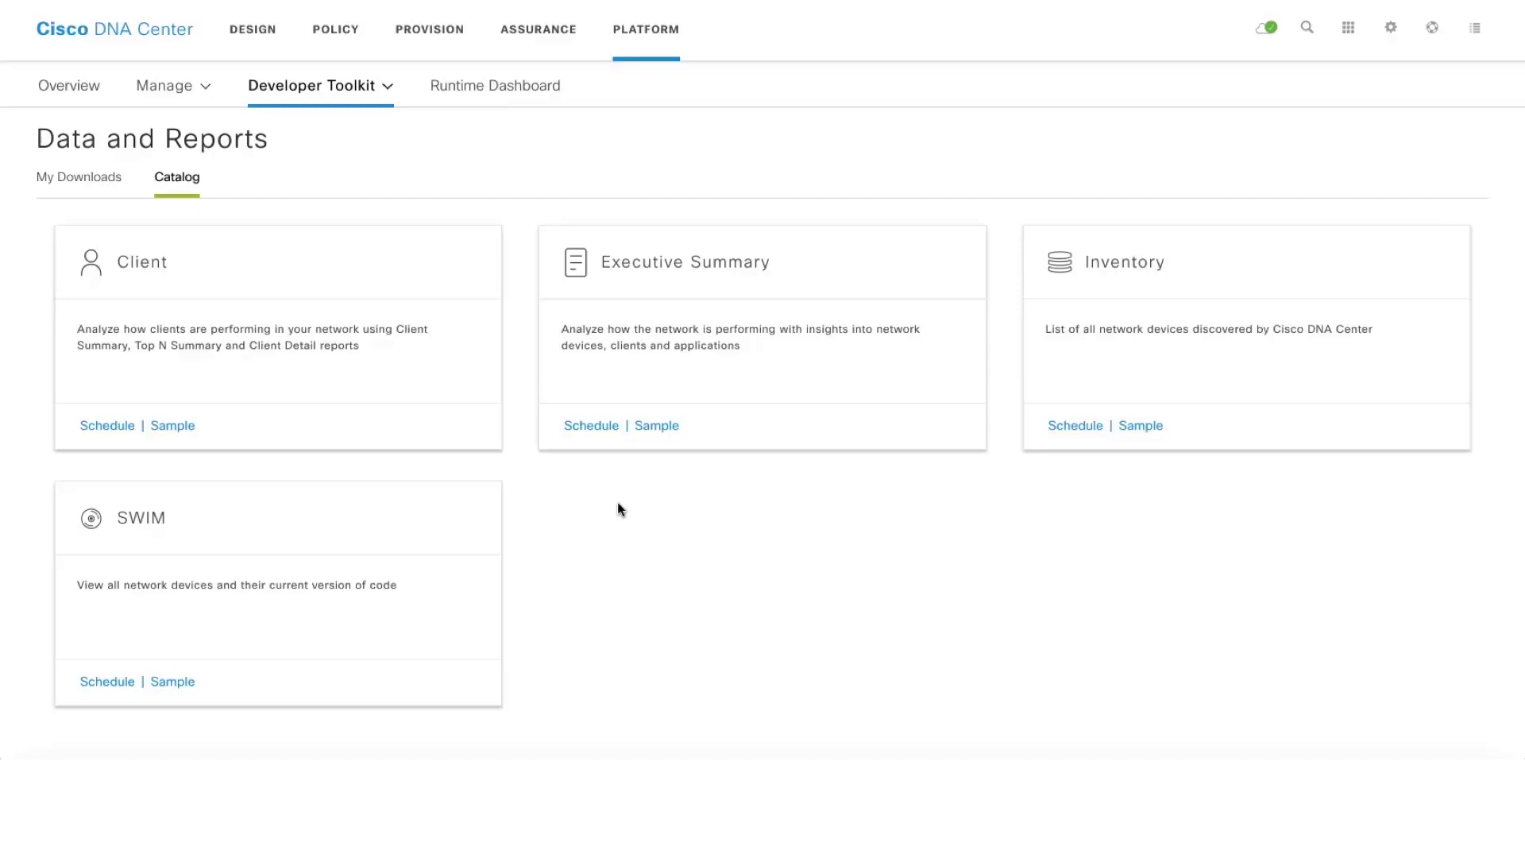
Step: Start a new Executive Summary report and check its defaults: PDF, Last 24 Hours, Schedule Now
left_click(579, 427)
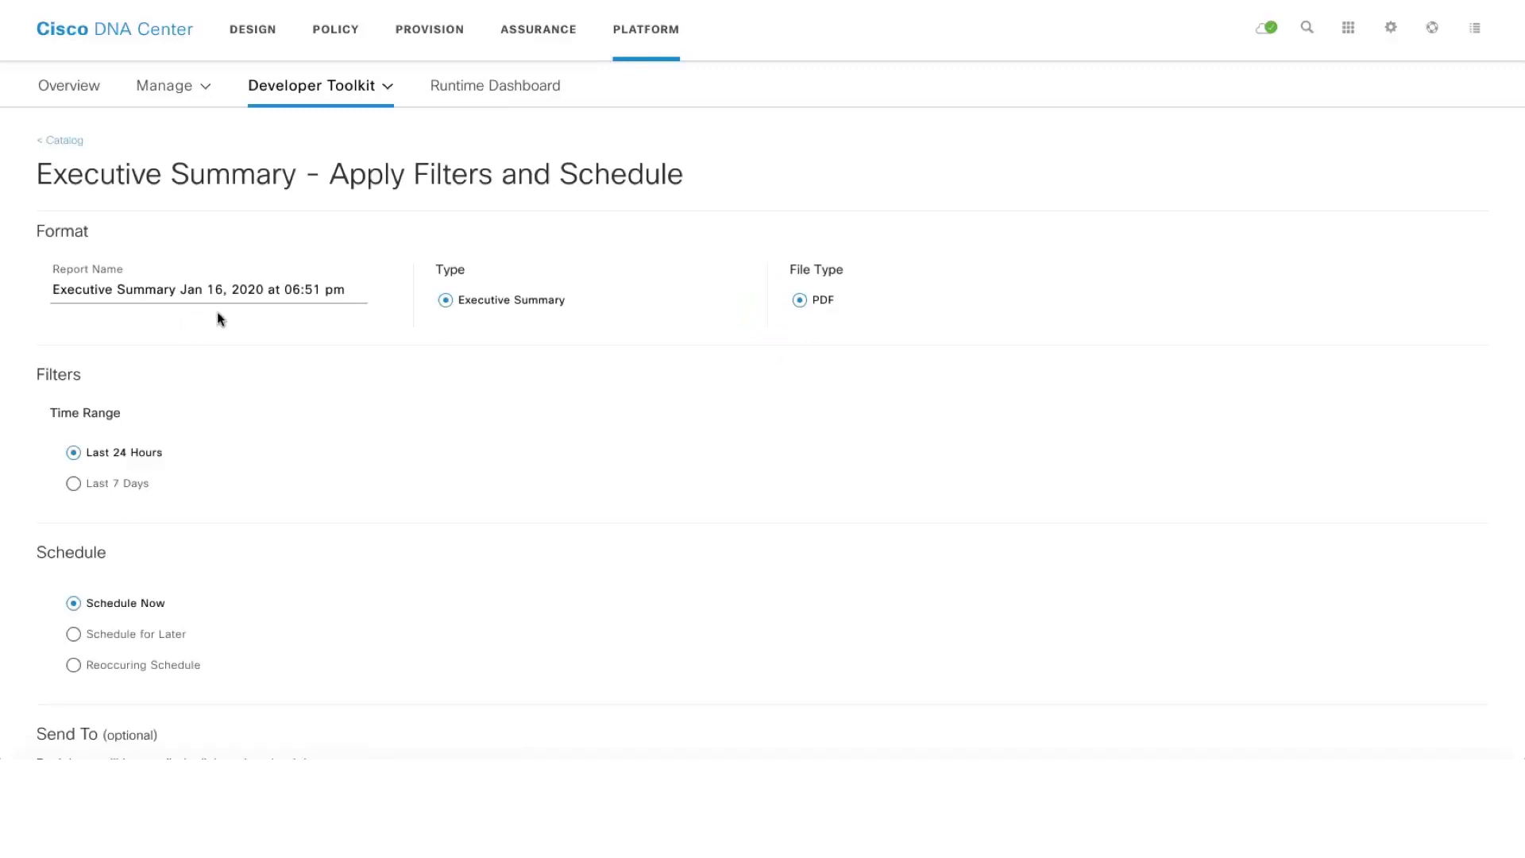
left_click(319, 287)
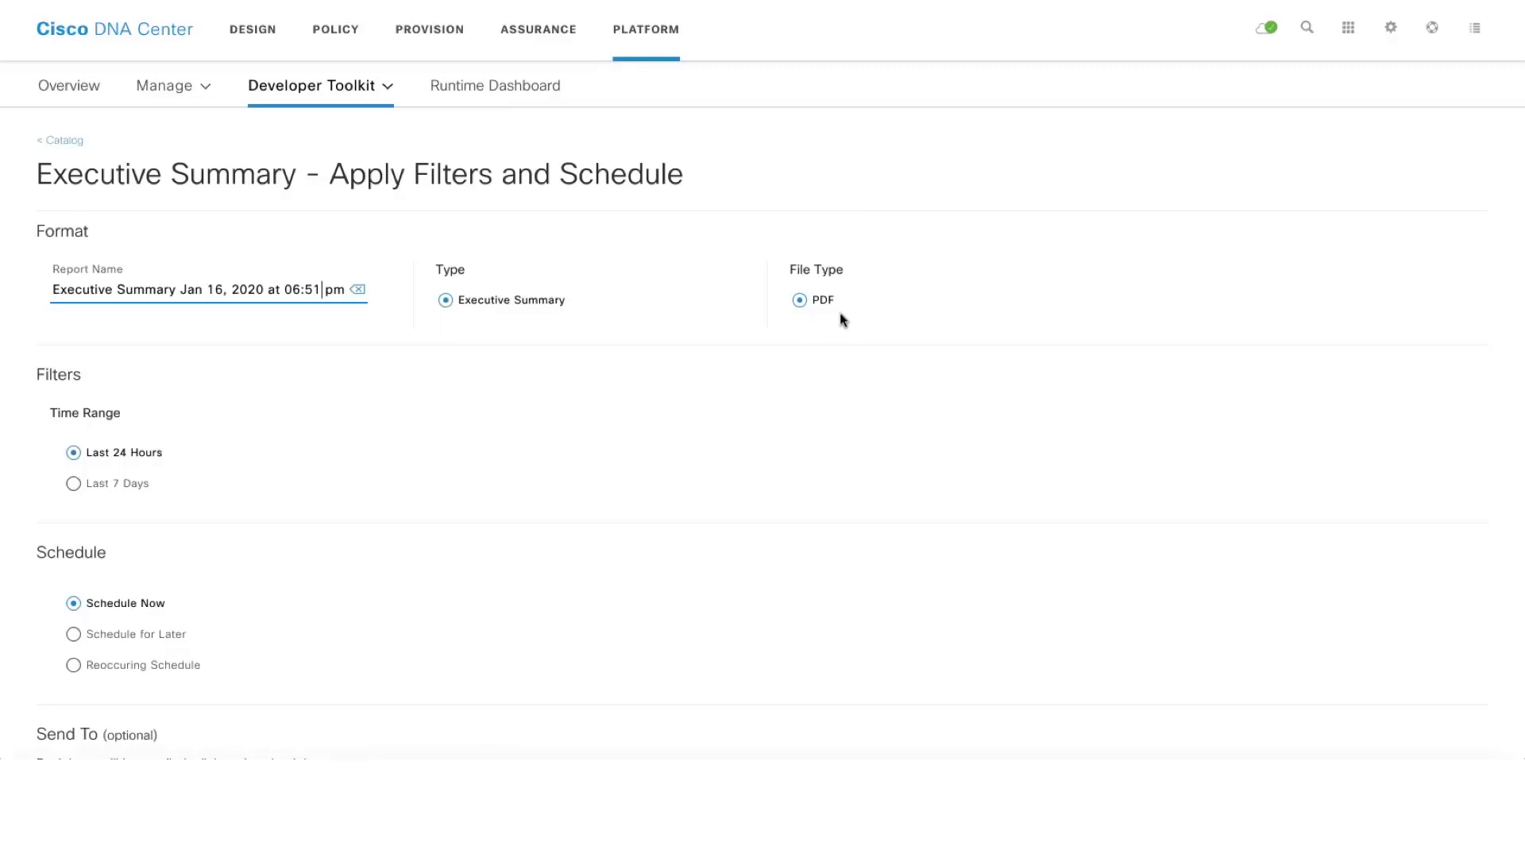
scroll(348, 411, "down", 2)
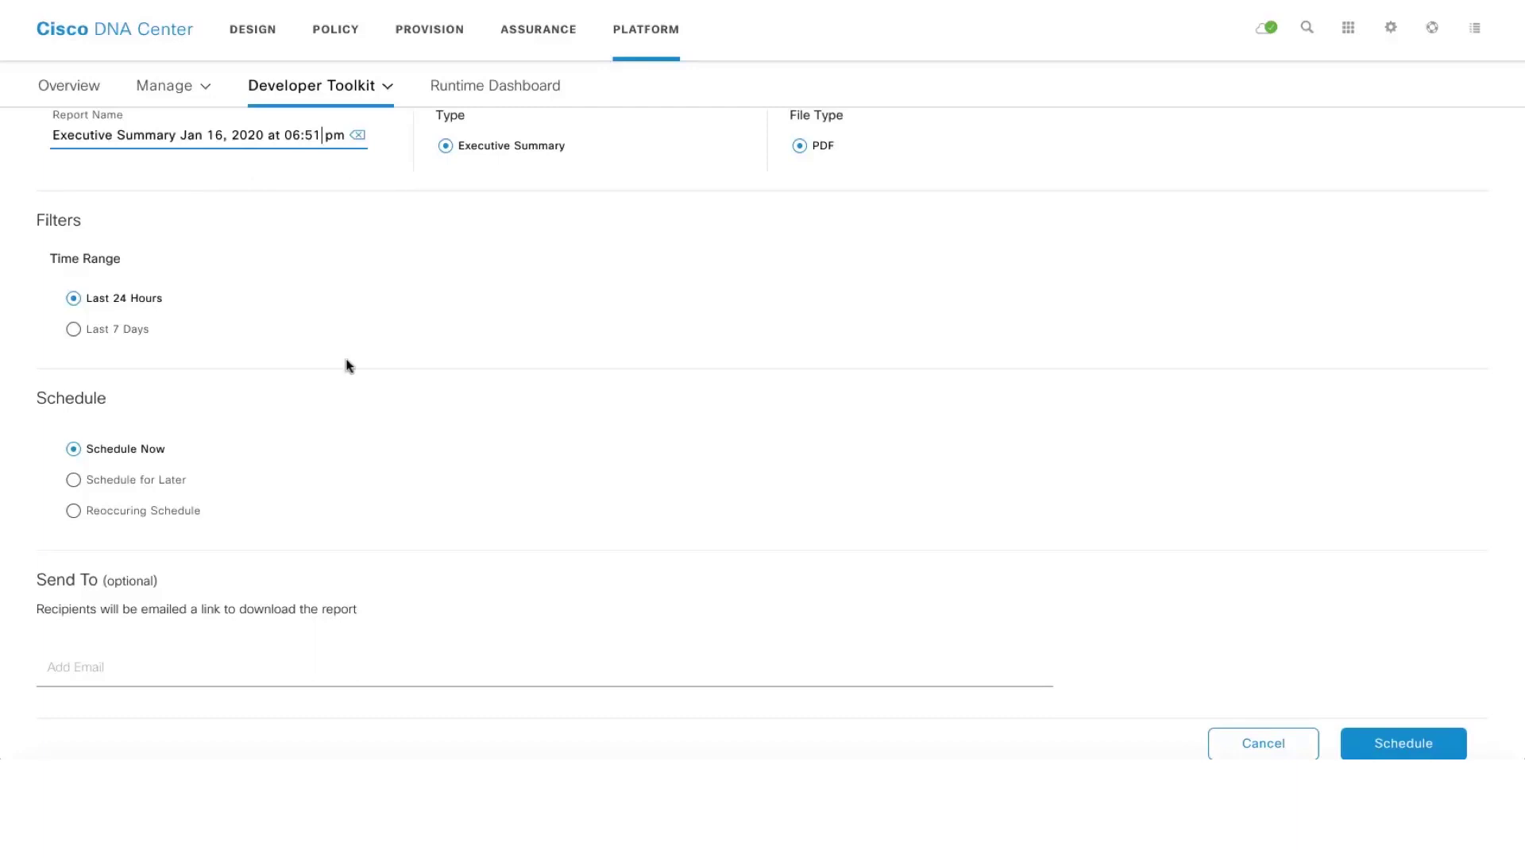
scroll(347, 365, "down", 1)
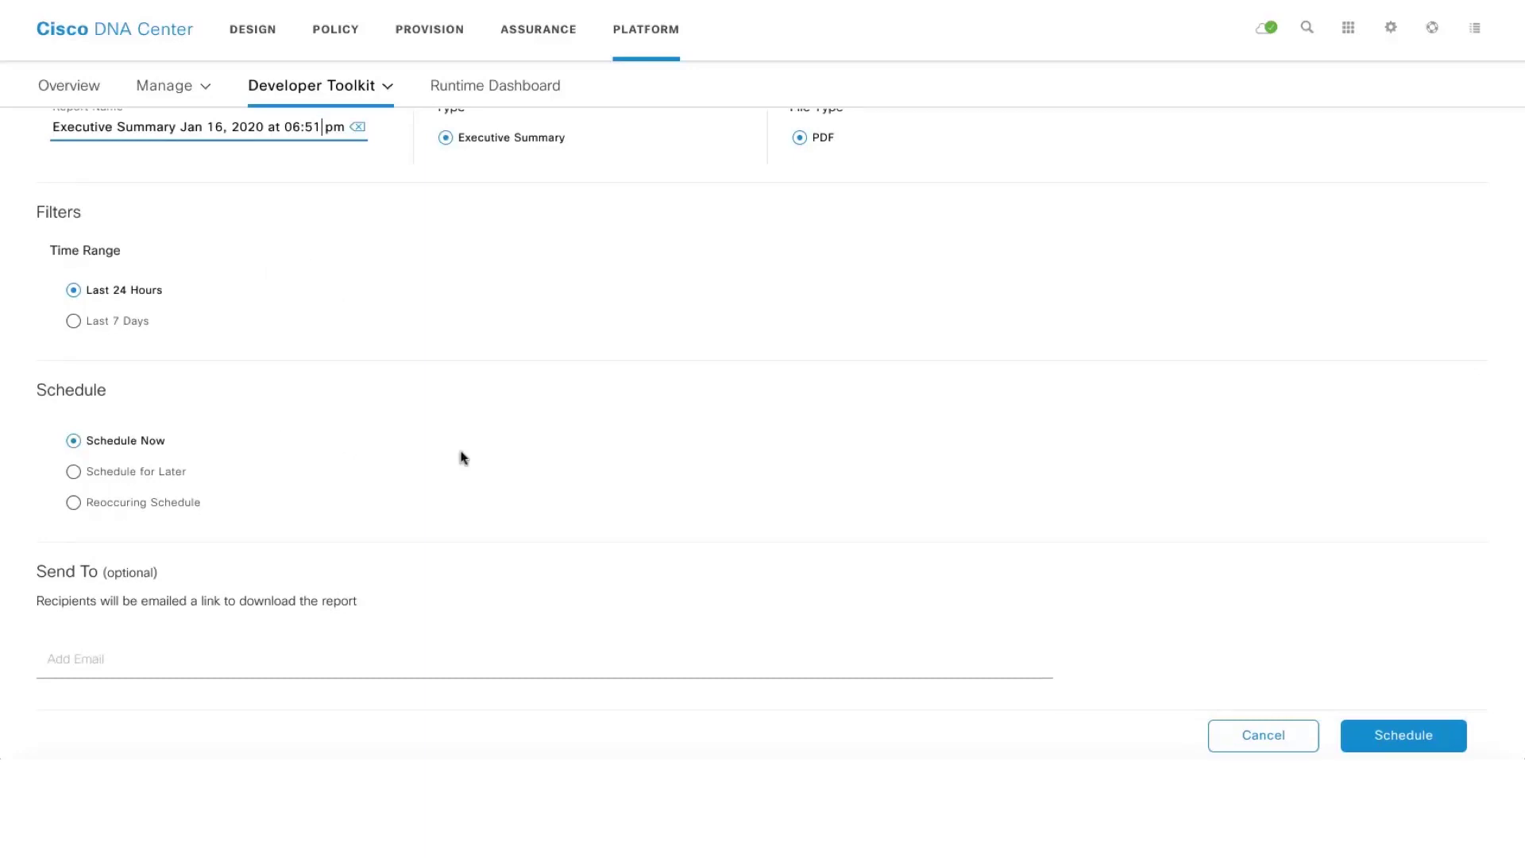
left_click(181, 476)
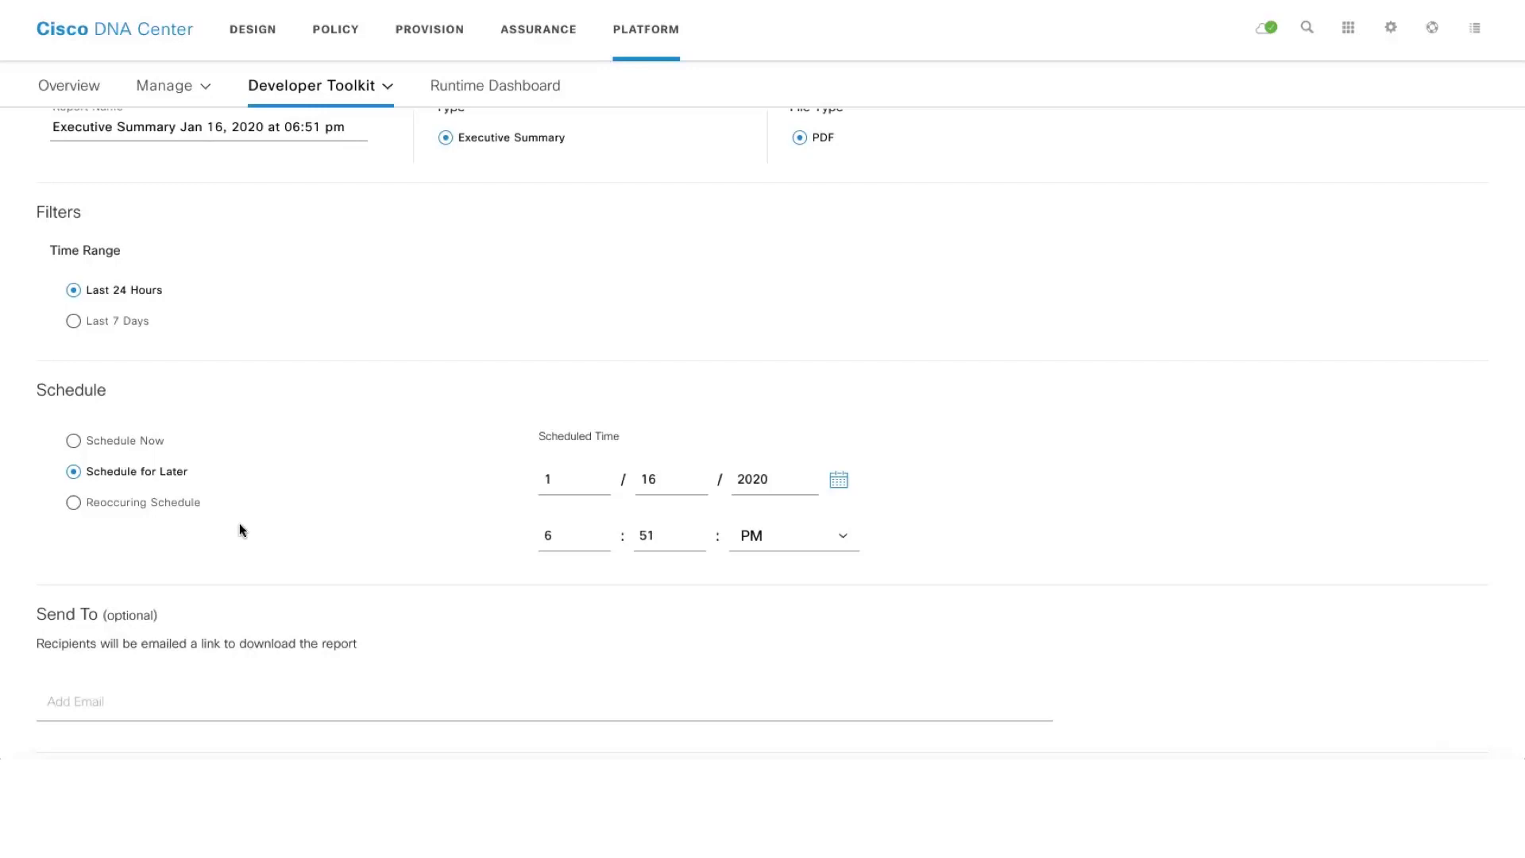
left_click(176, 509)
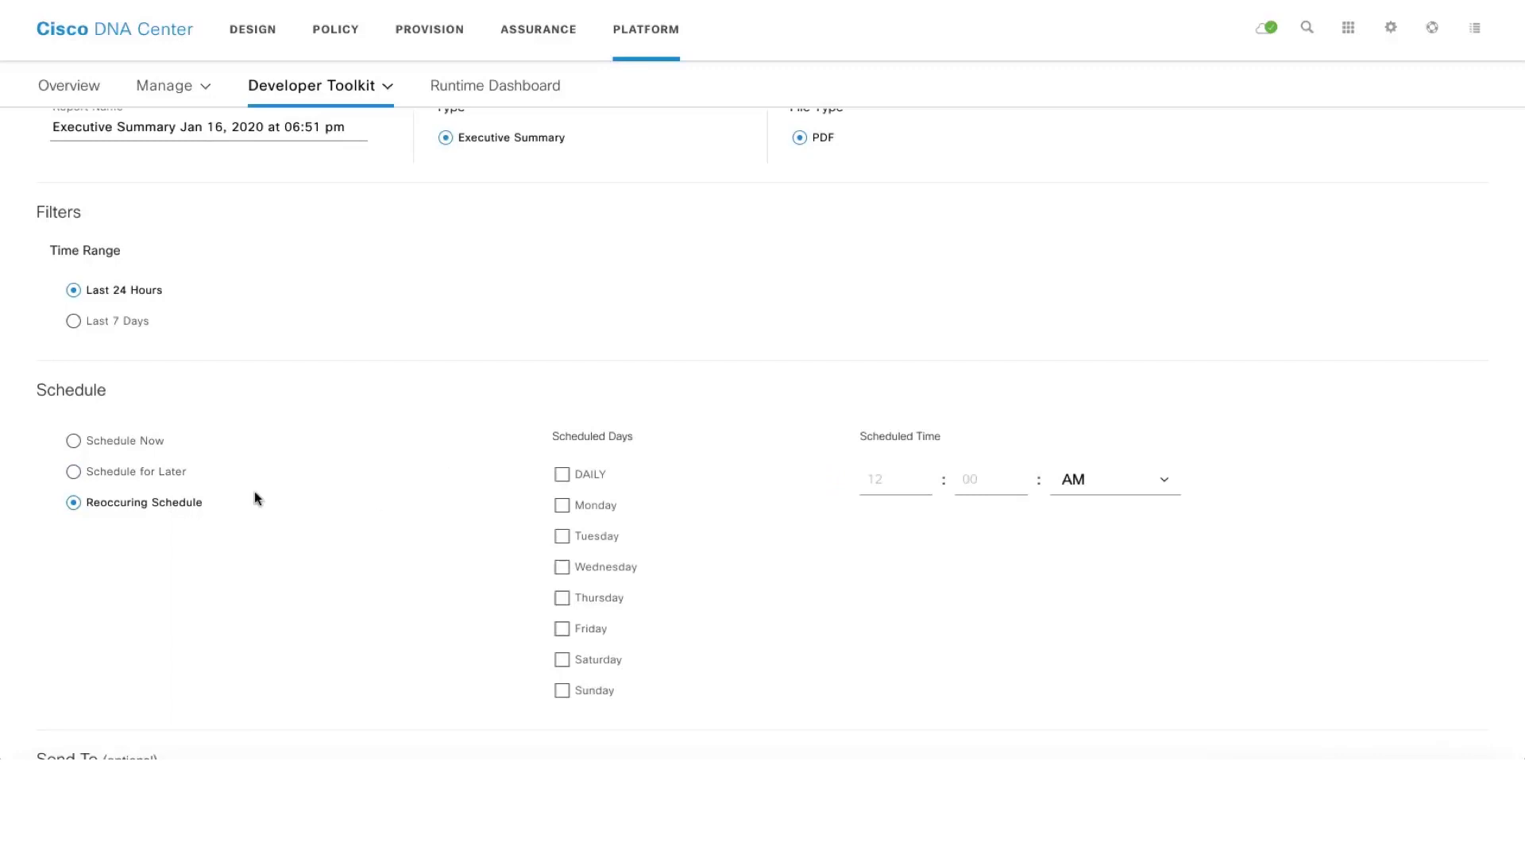
left_click(155, 442)
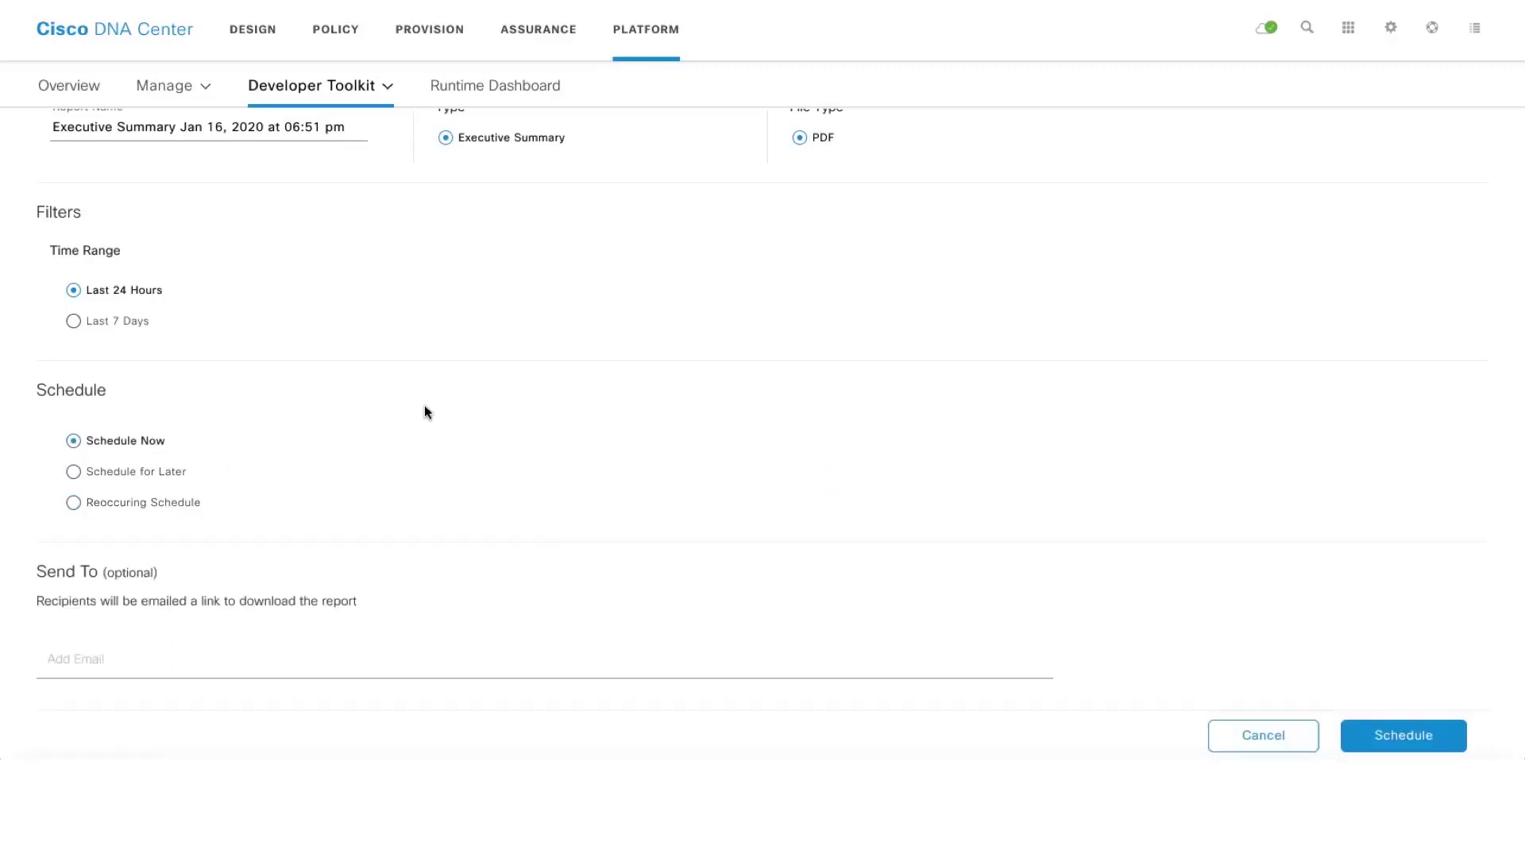
left_click(376, 673)
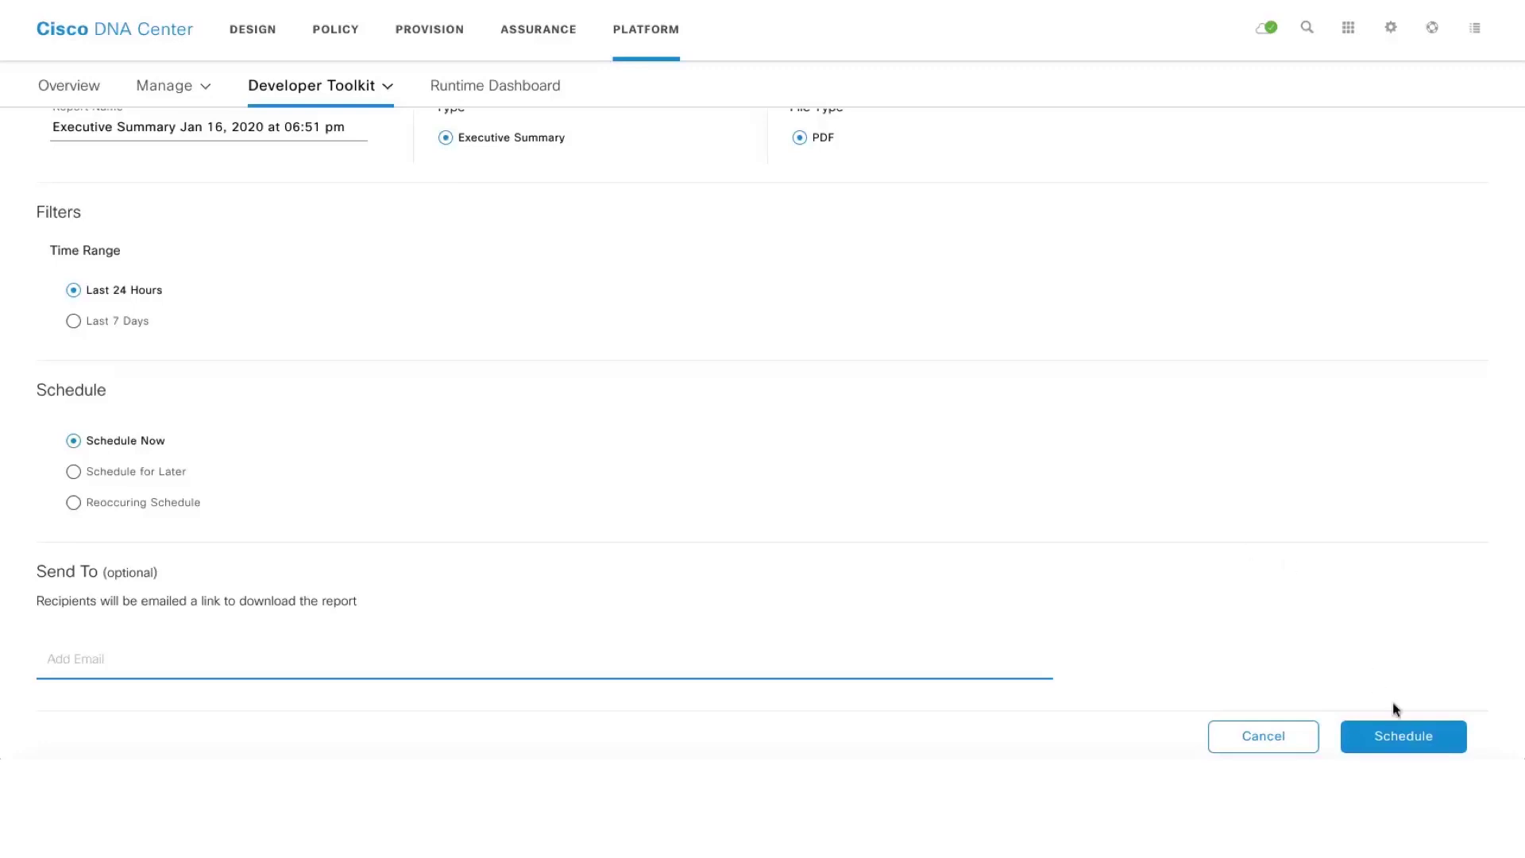
left_click(1418, 743)
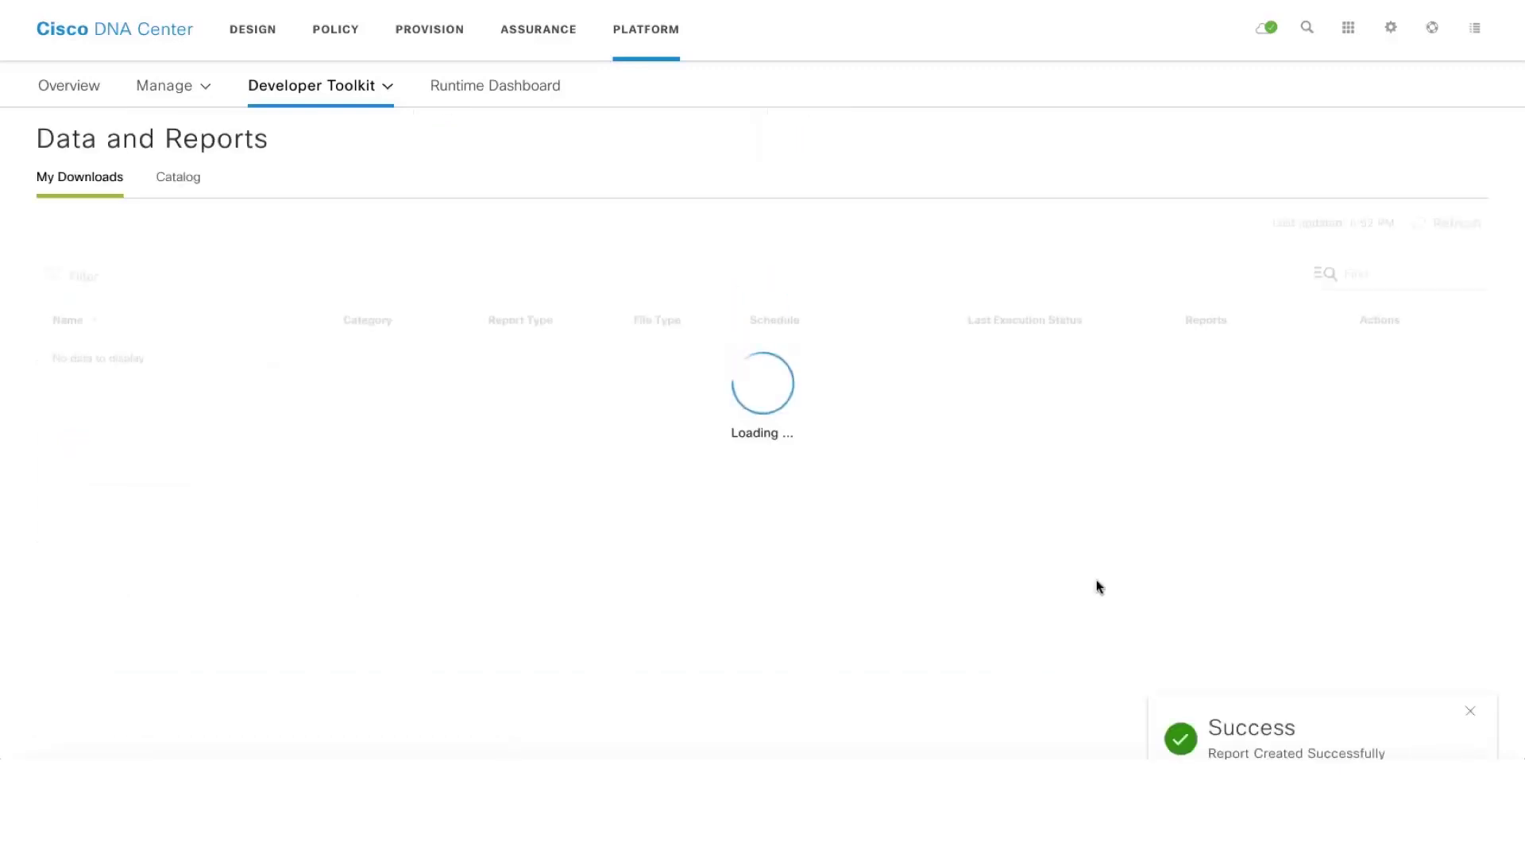
left_click(1353, 274)
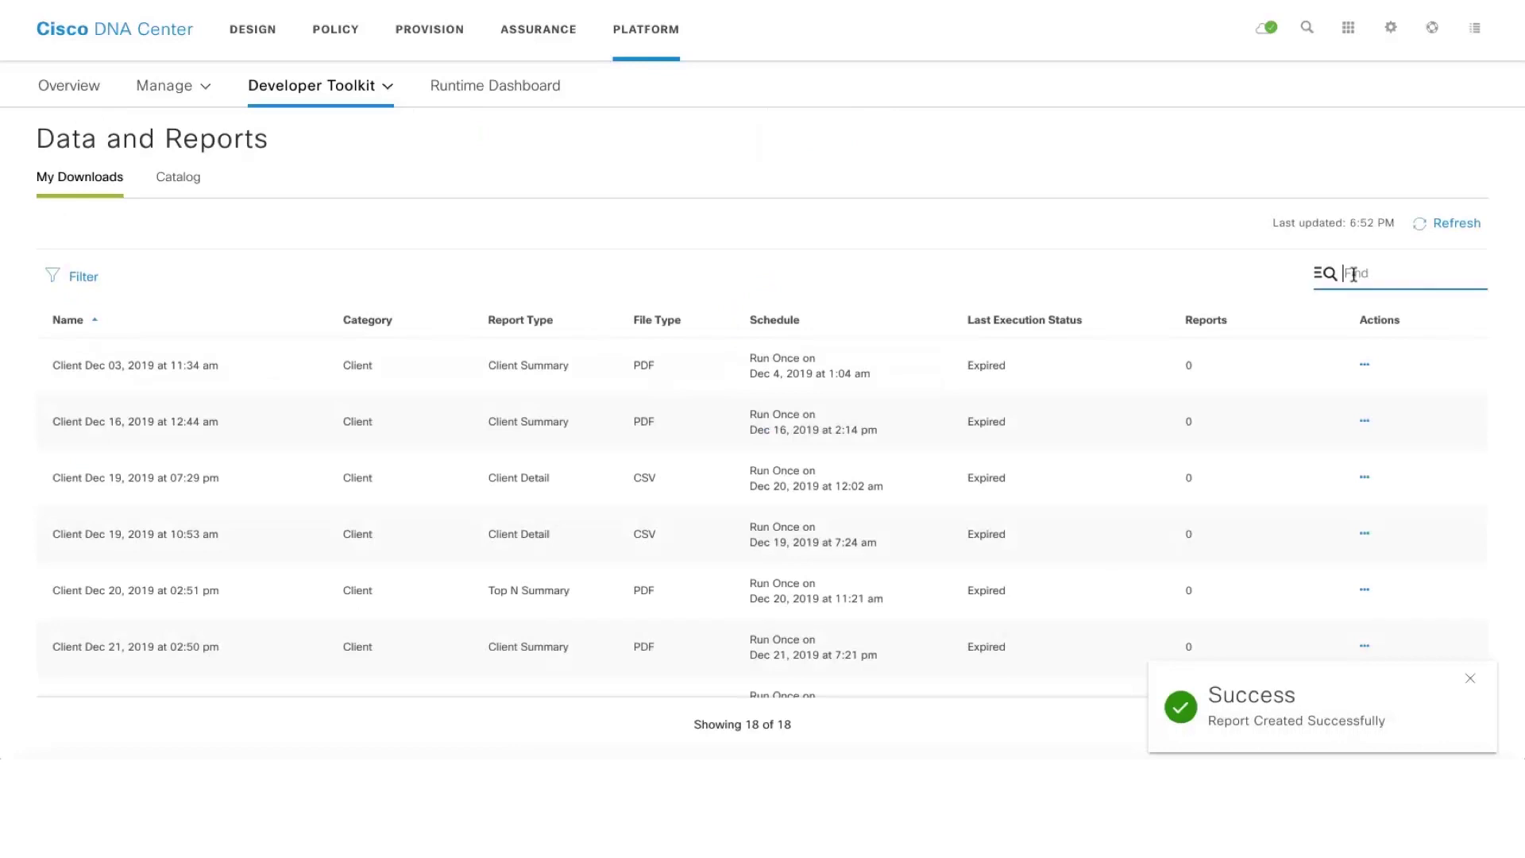
type("jan 16")
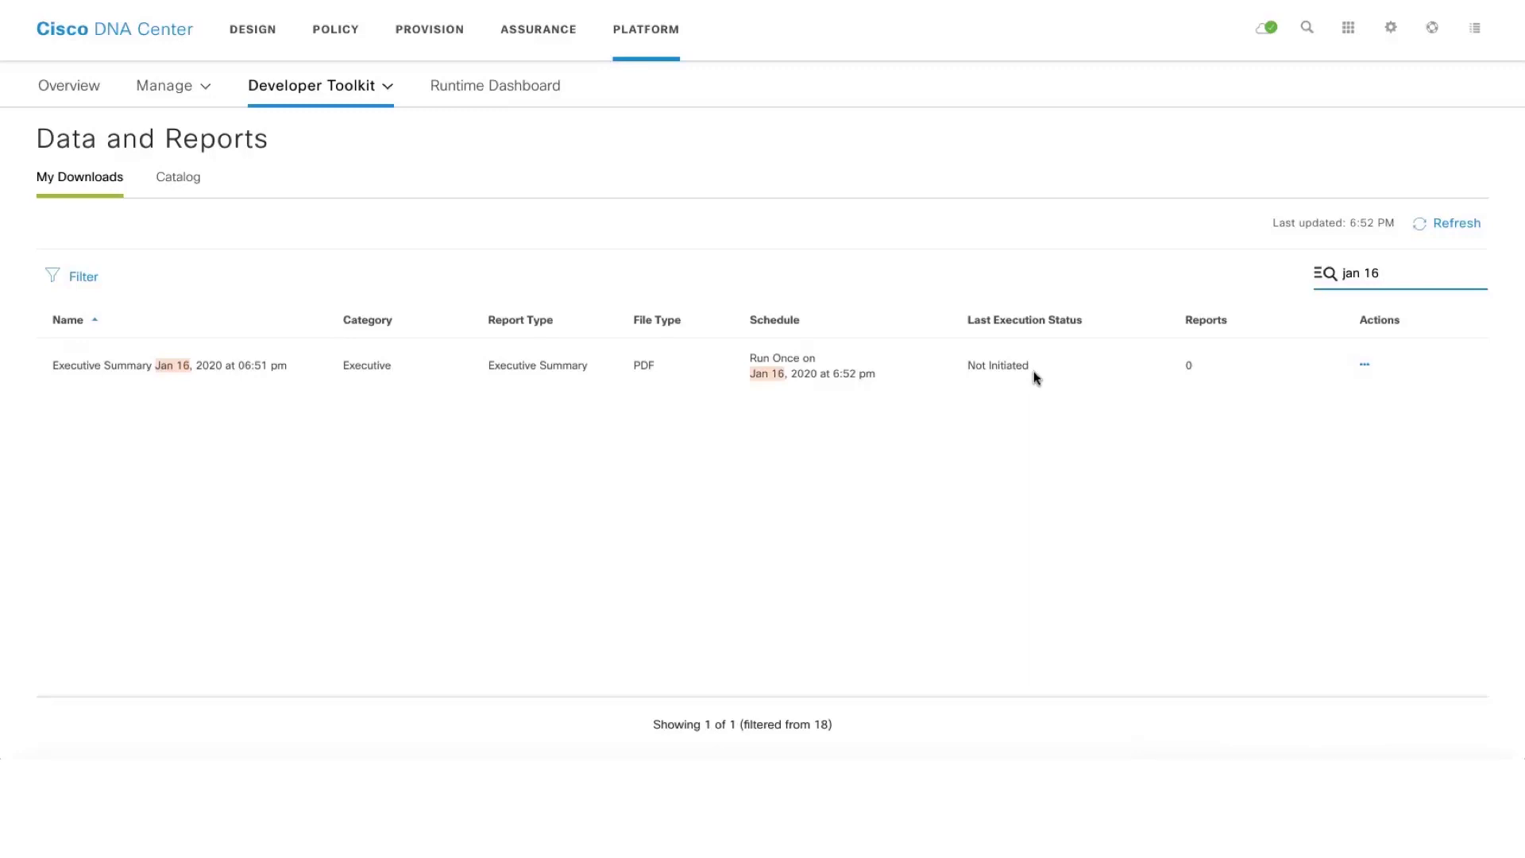
left_click(1460, 228)
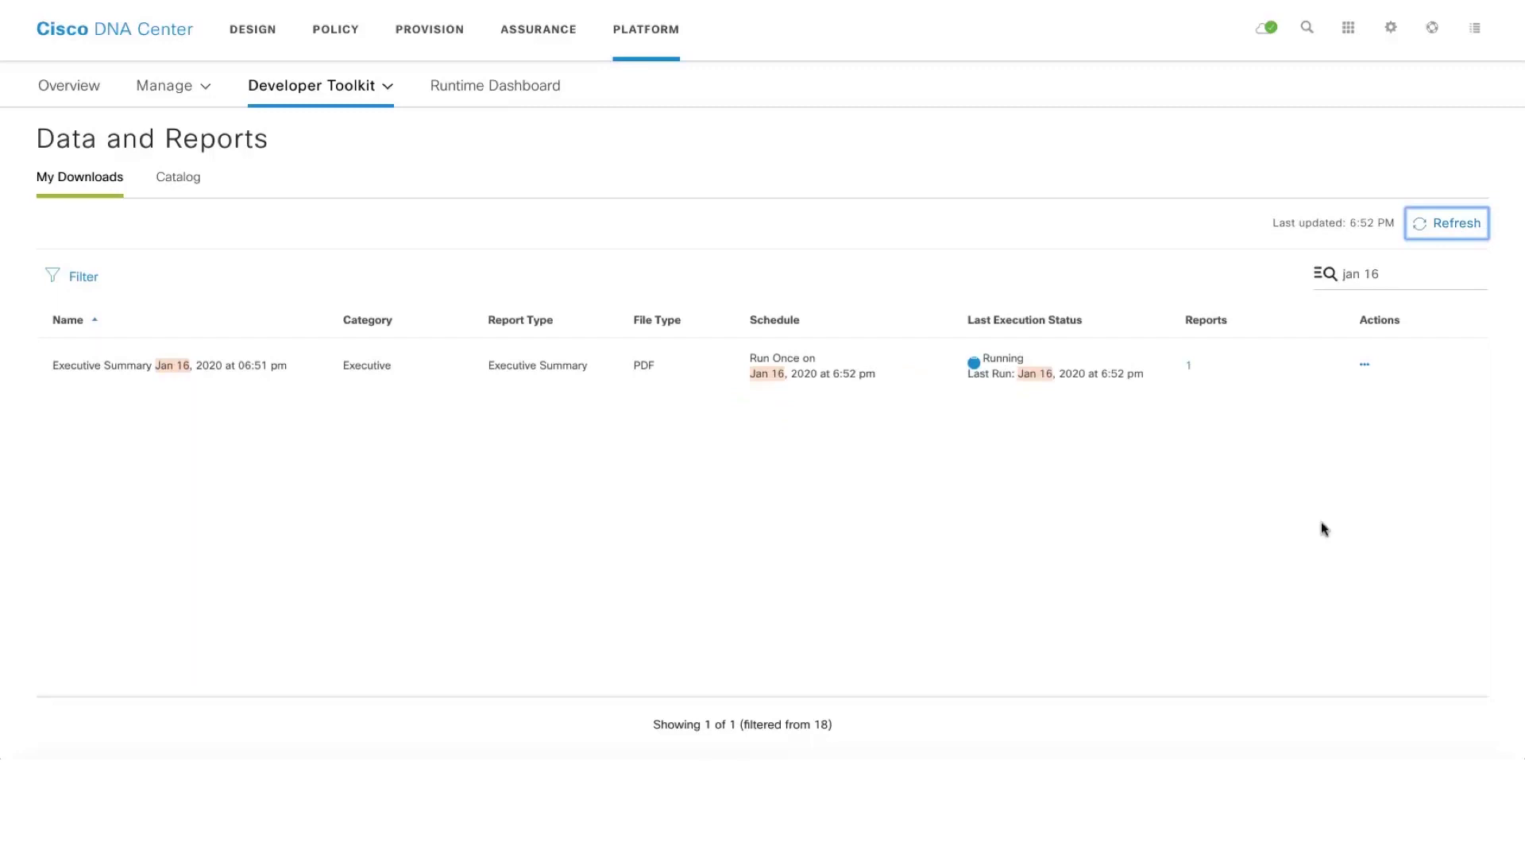
left_click(1368, 365)
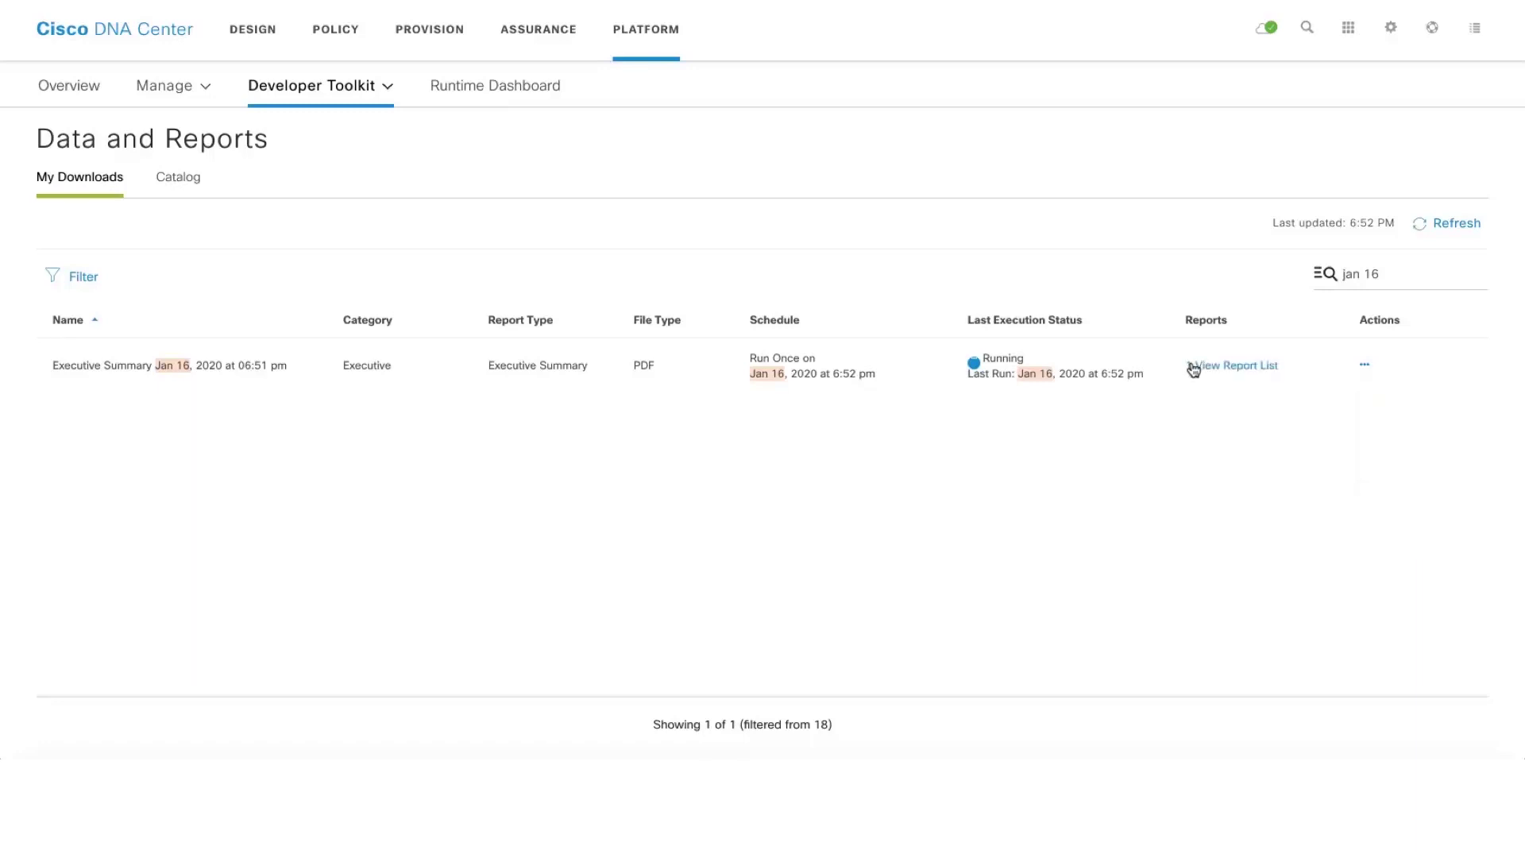
Step: Refresh the reports until the Executive Summary run shows Completed, then download its PDF
left_click(1218, 366)
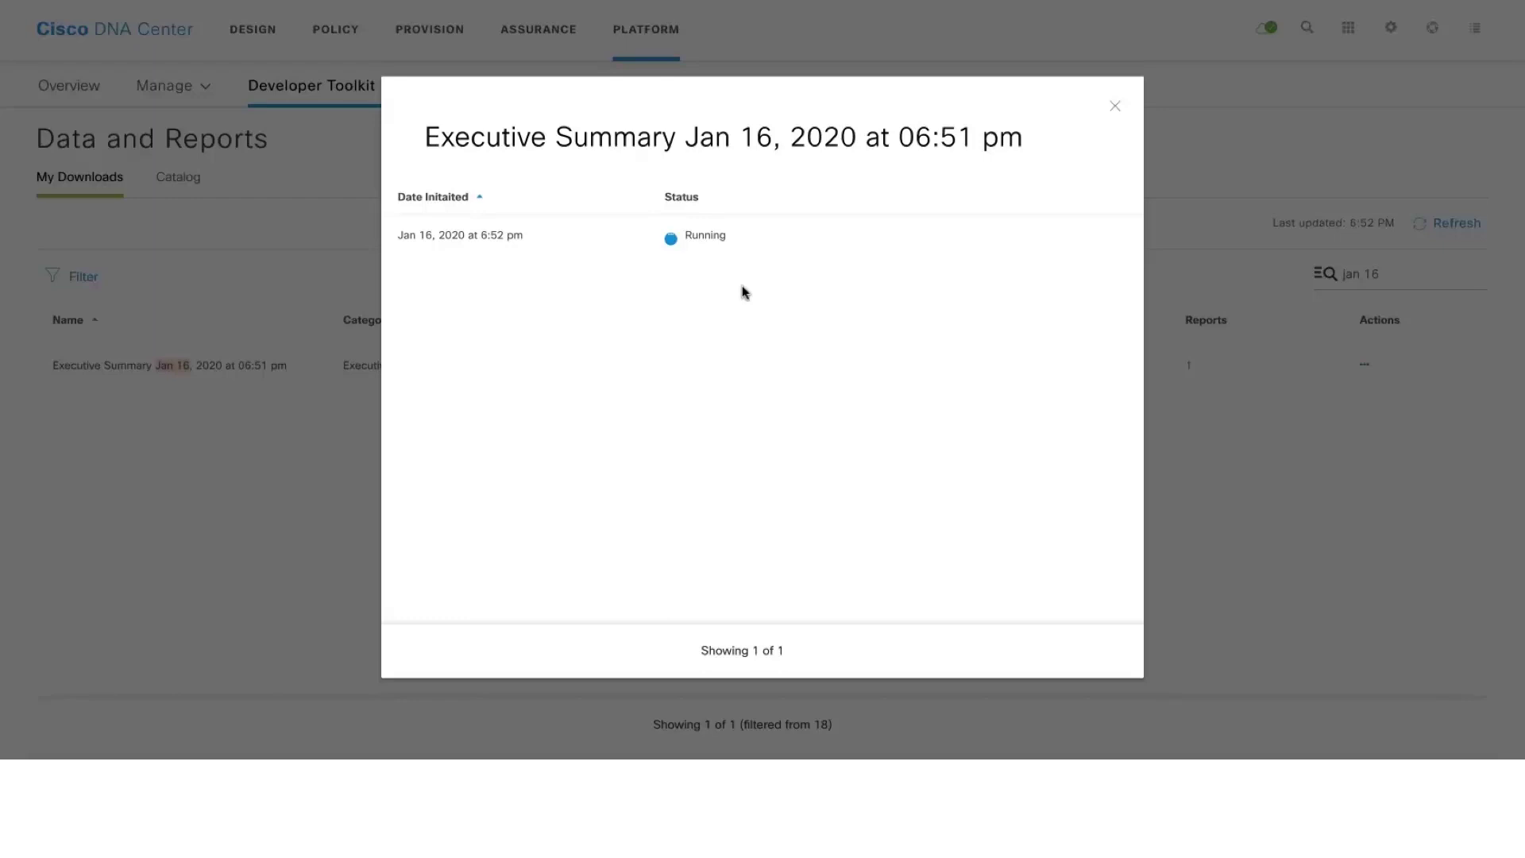
left_click(1117, 111)
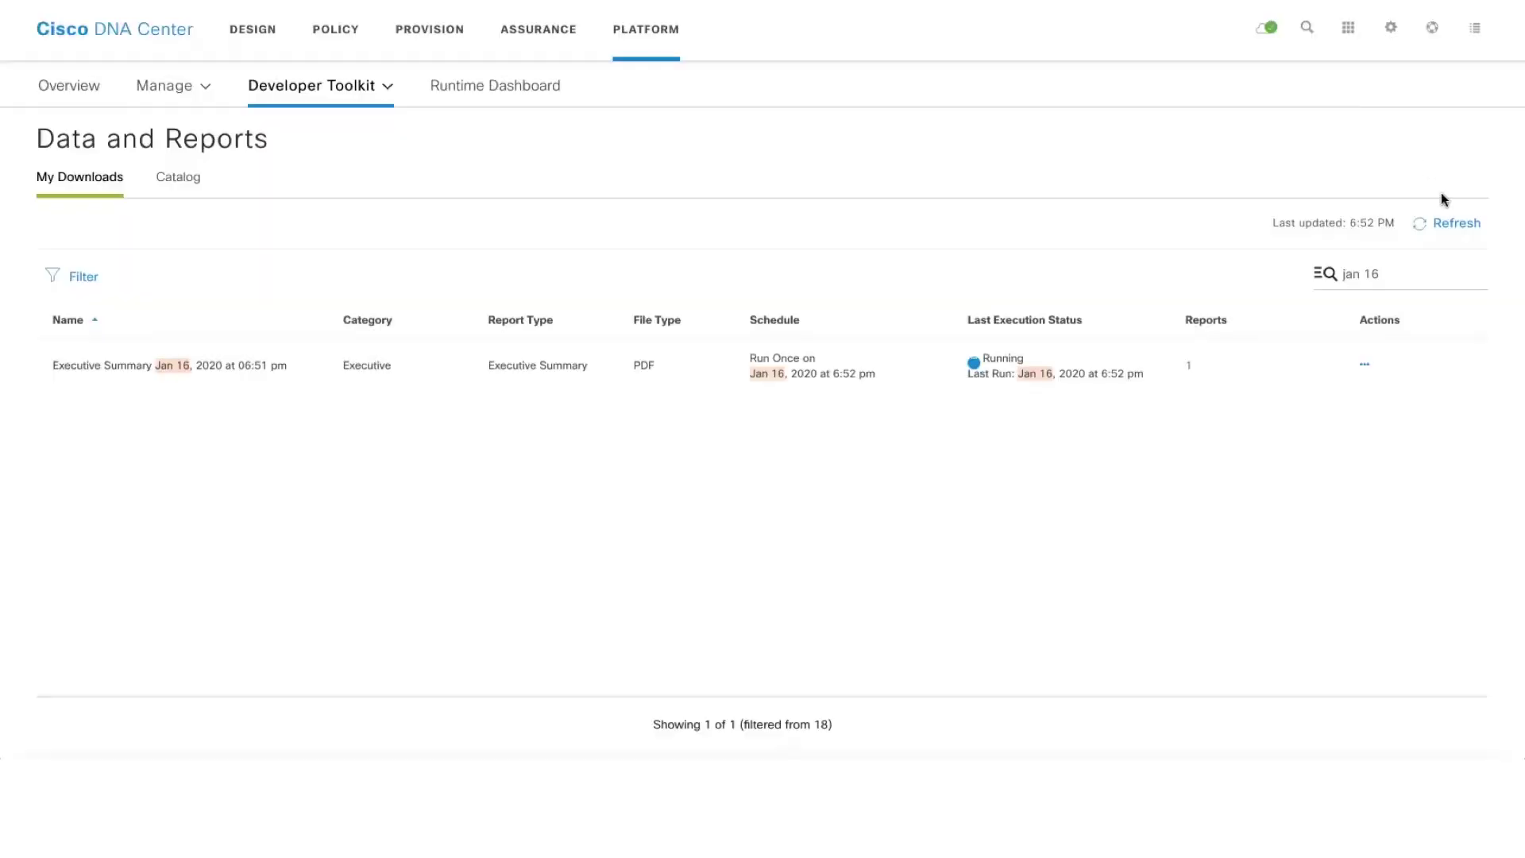
left_click(1455, 226)
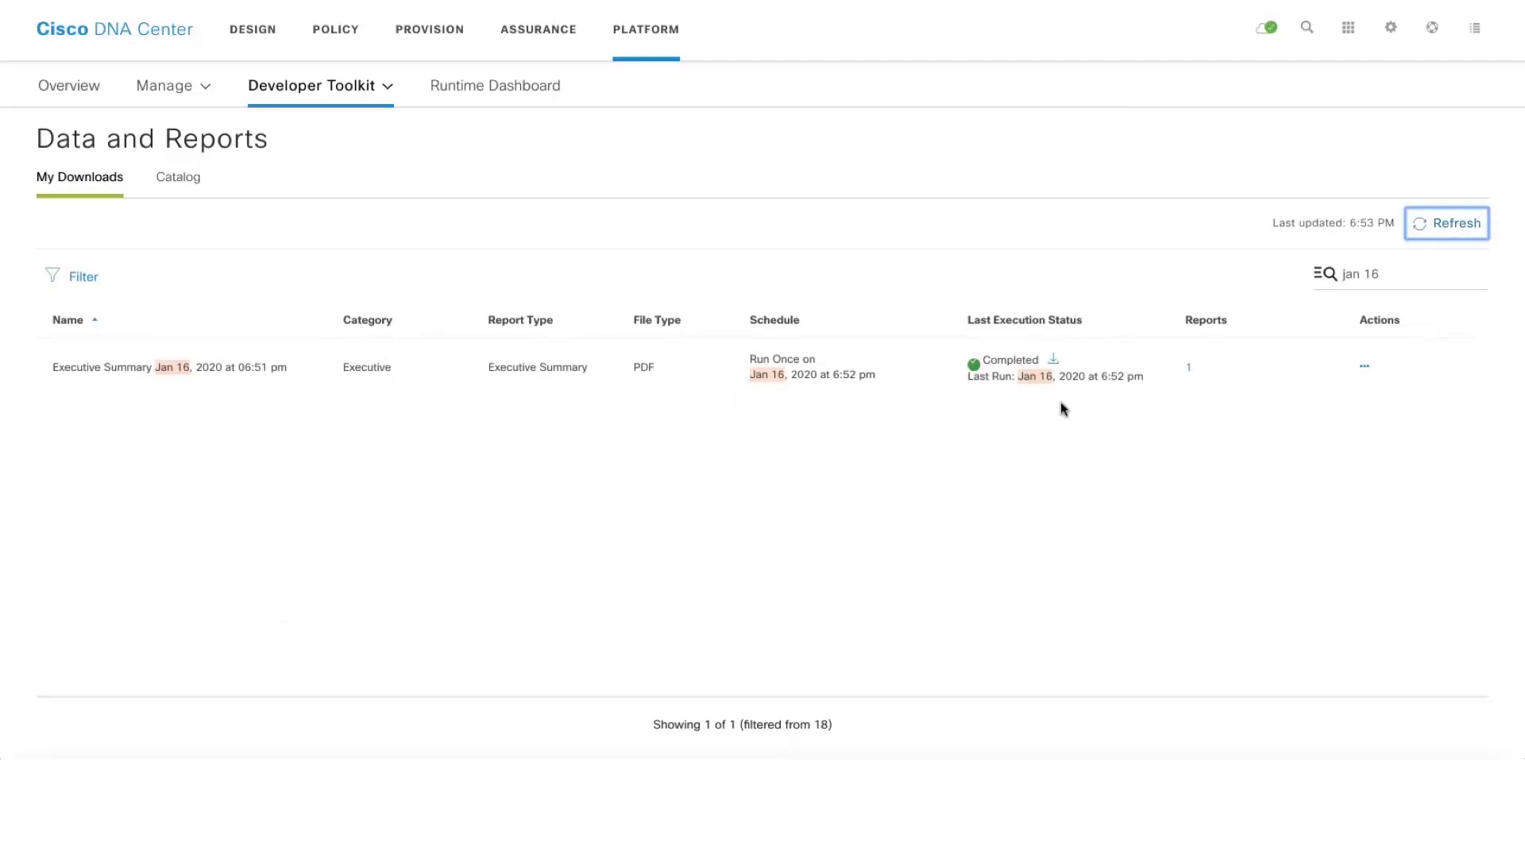
left_click(1053, 360)
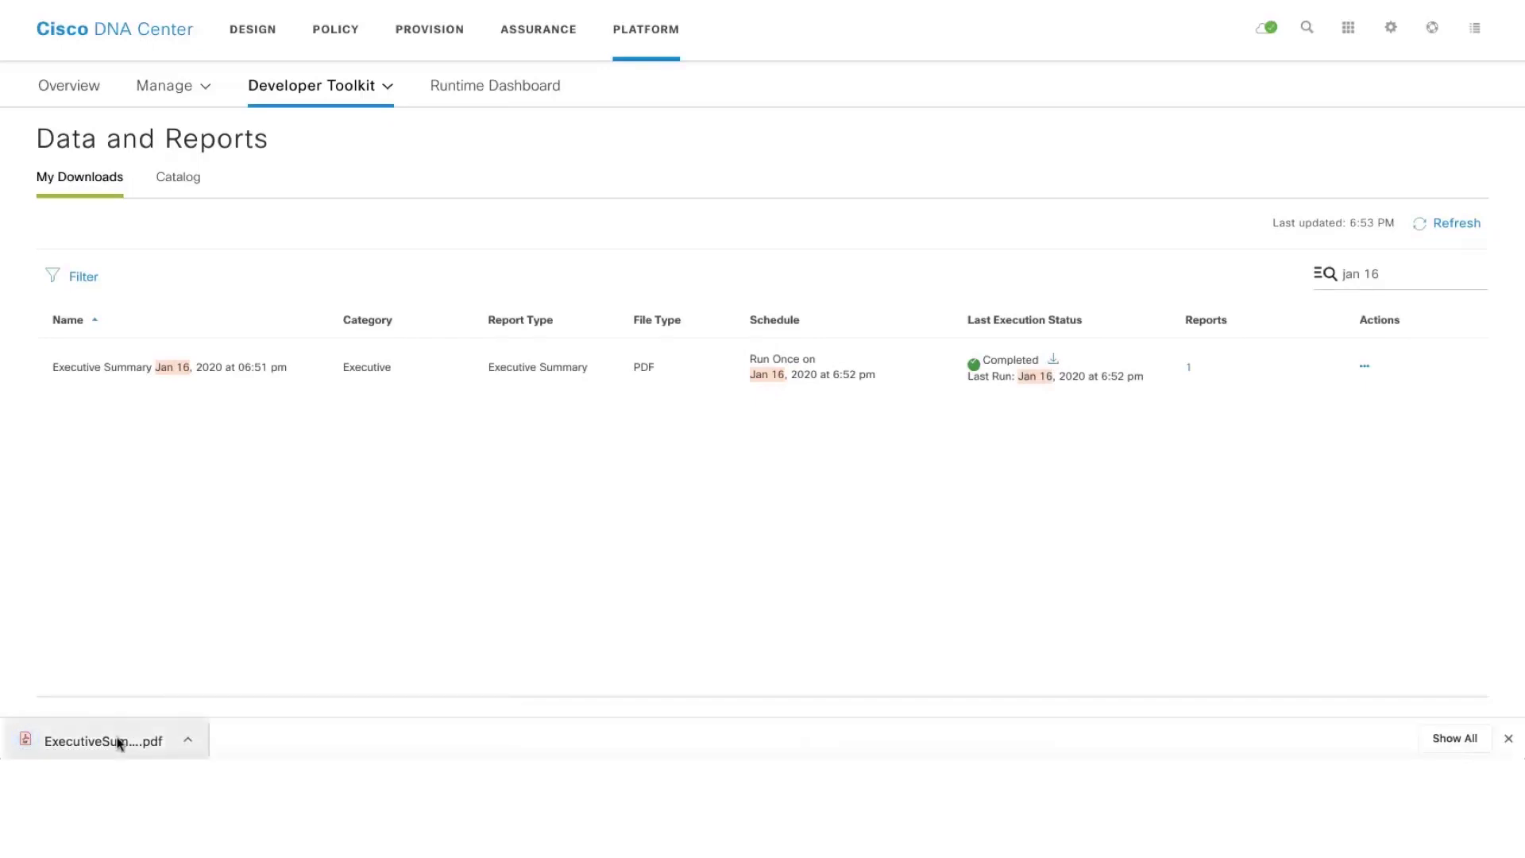
Step: Open the downloaded PDF and read page 1: 84% healthy devices, 14 network devices
left_click(117, 743)
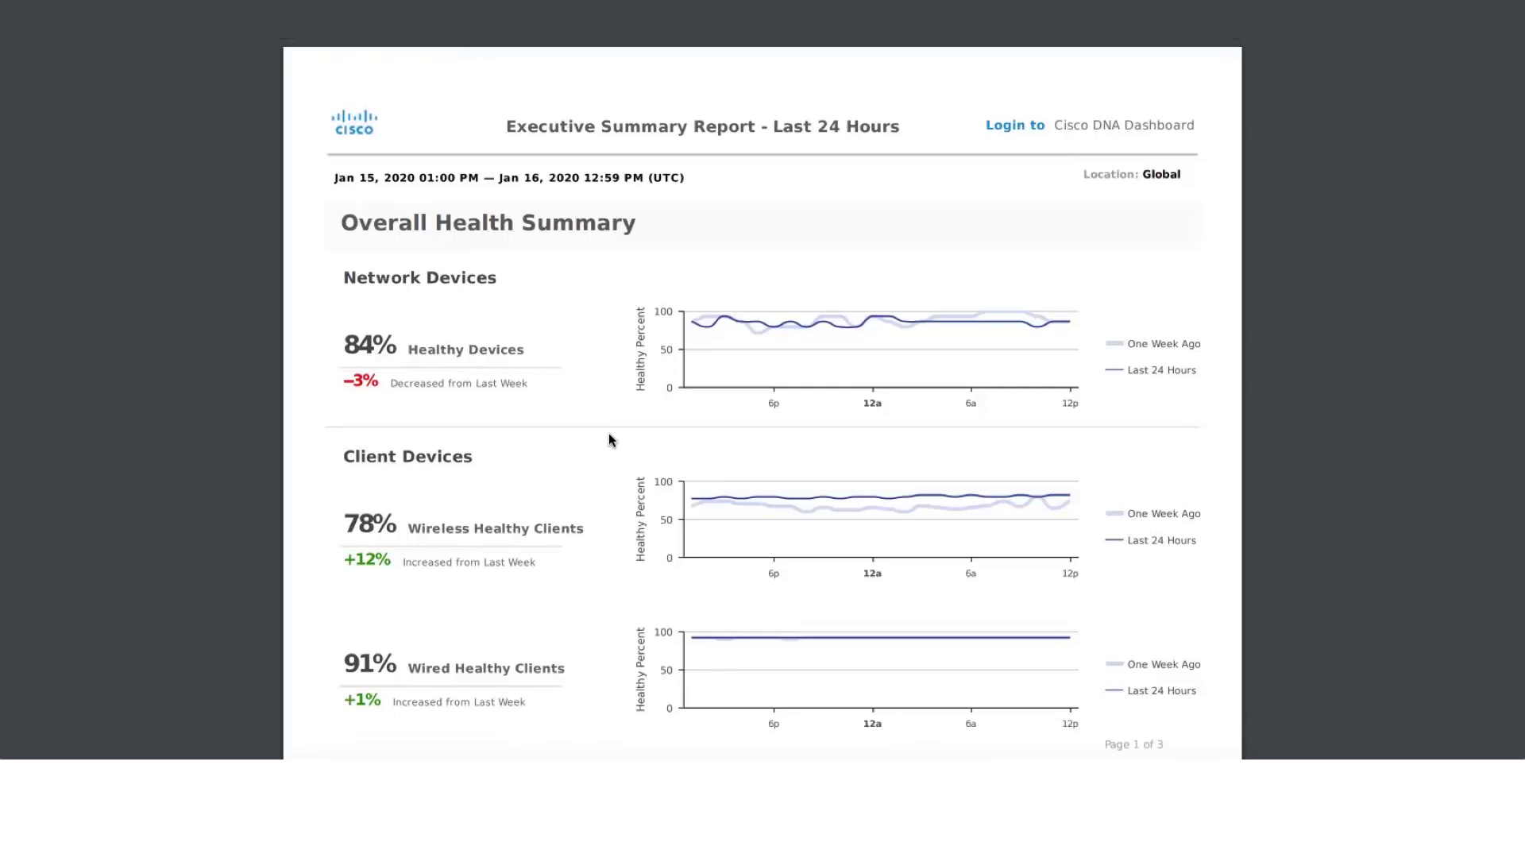
scroll(609, 436, "down", 1)
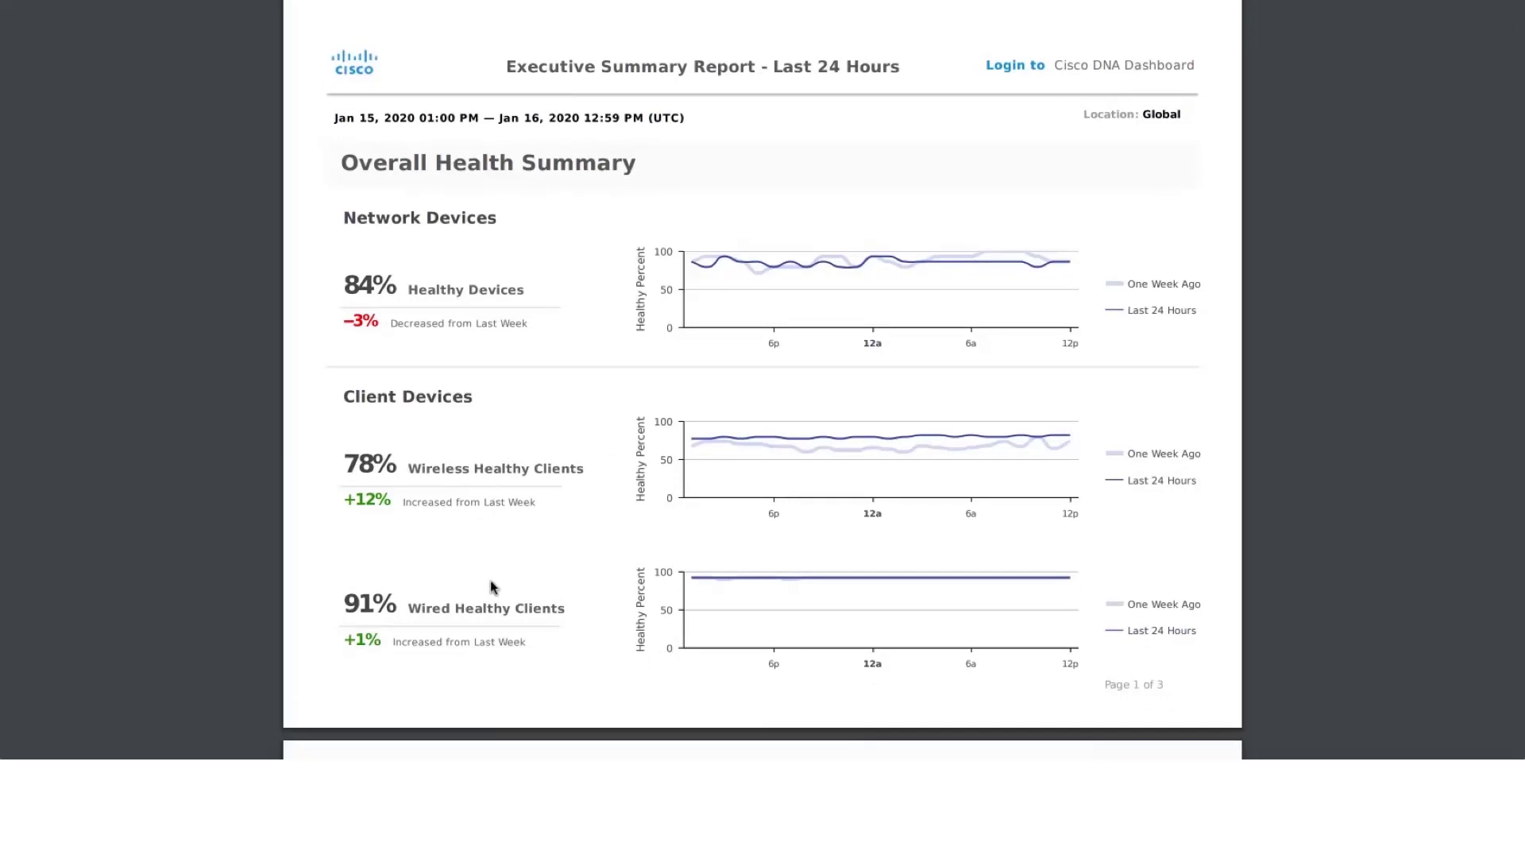
scroll(486, 614, "down", 2)
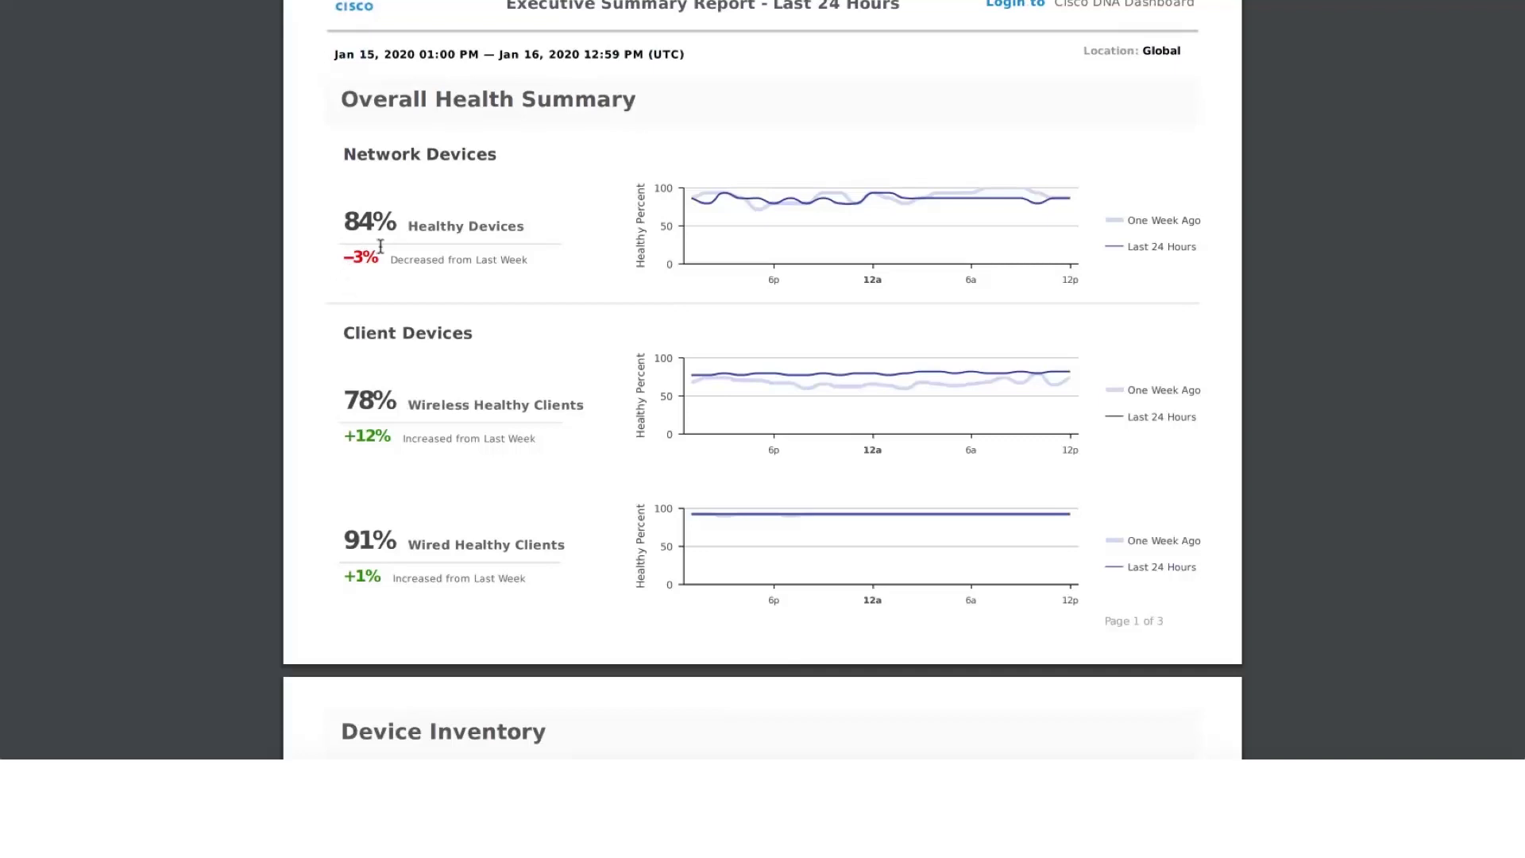
scroll(584, 252, "down", 1)
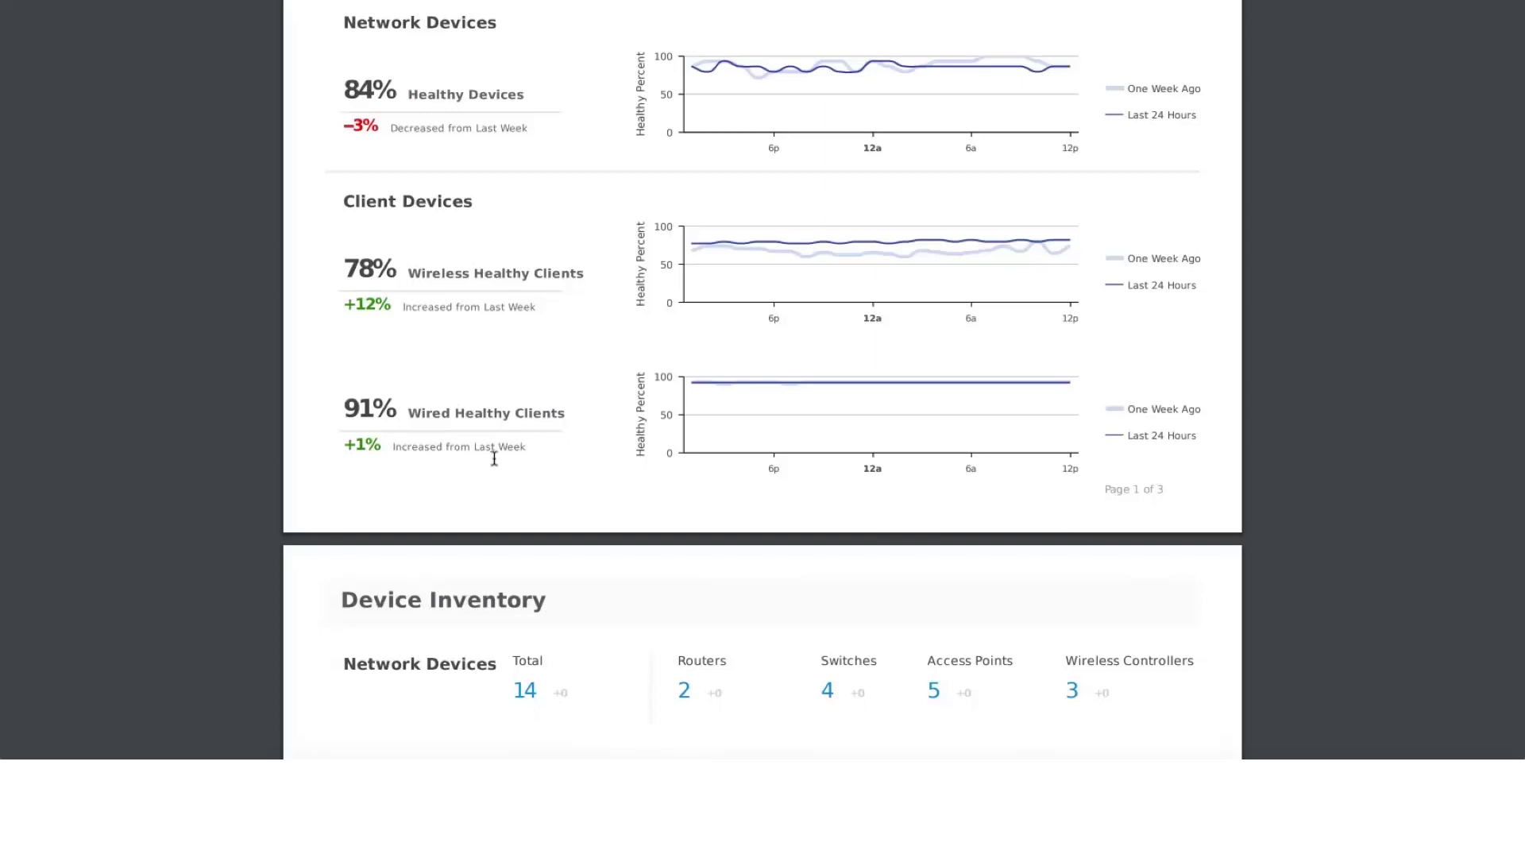
Step: Scroll through page 2's Device Inventory counts and Top 5 Device Type and Client OS charts
scroll(494, 458, "down", 5)
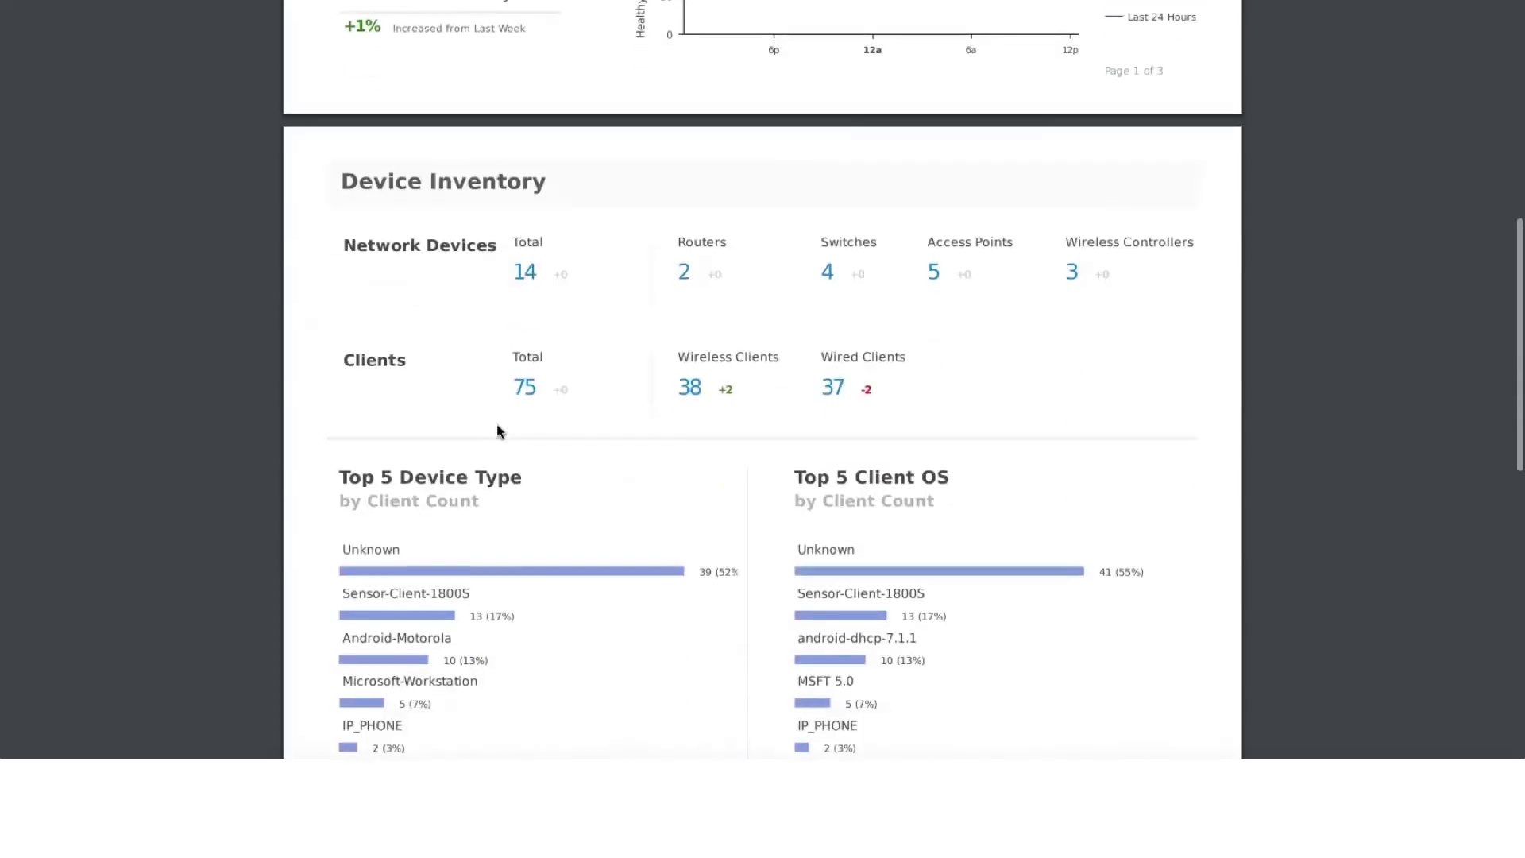
scroll(497, 426, "down", 1)
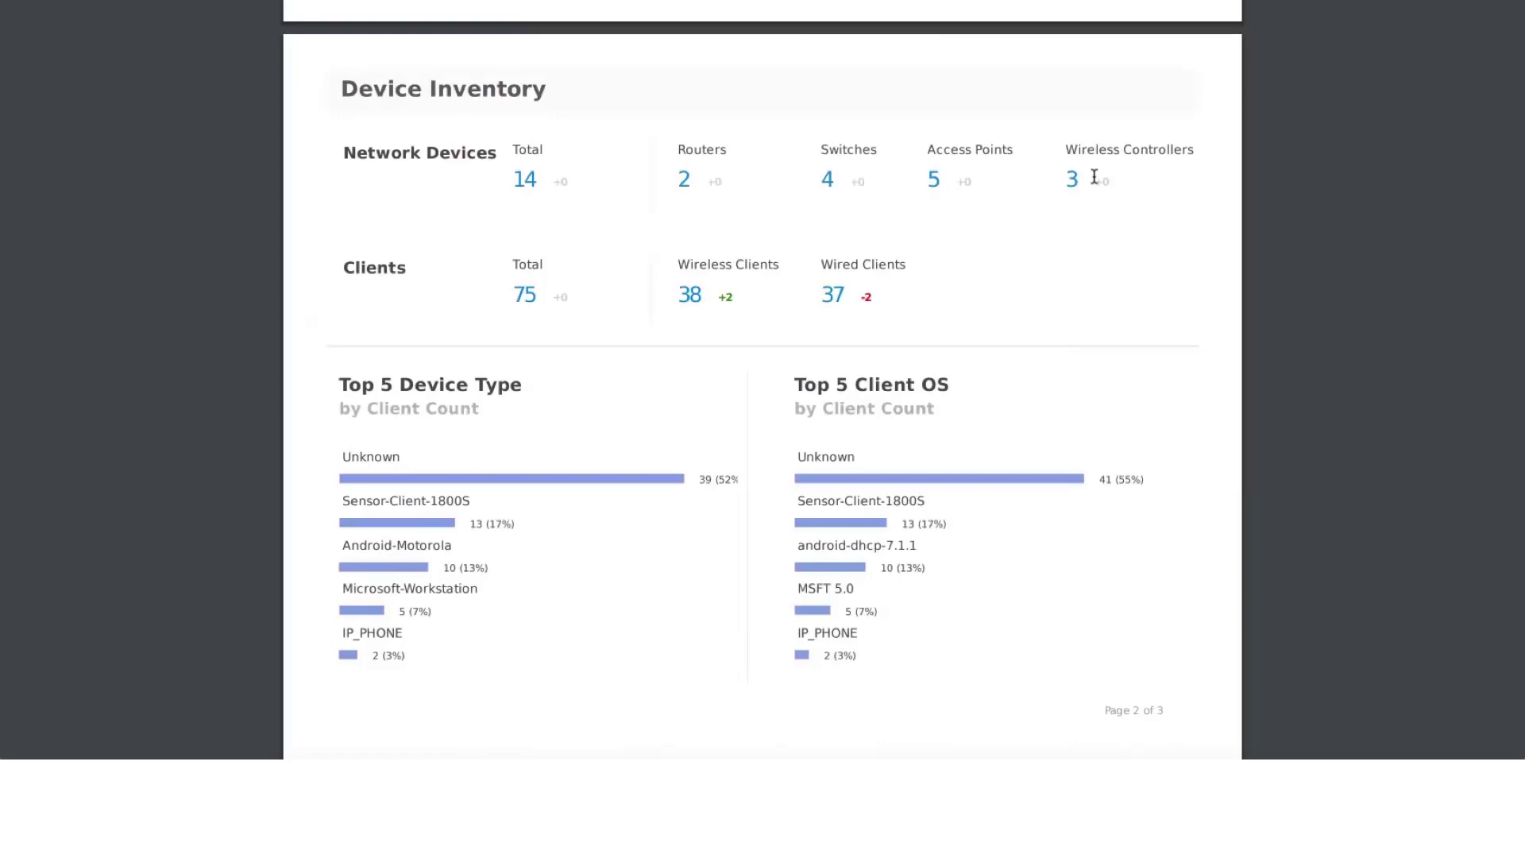
scroll(1095, 176, "down", 1)
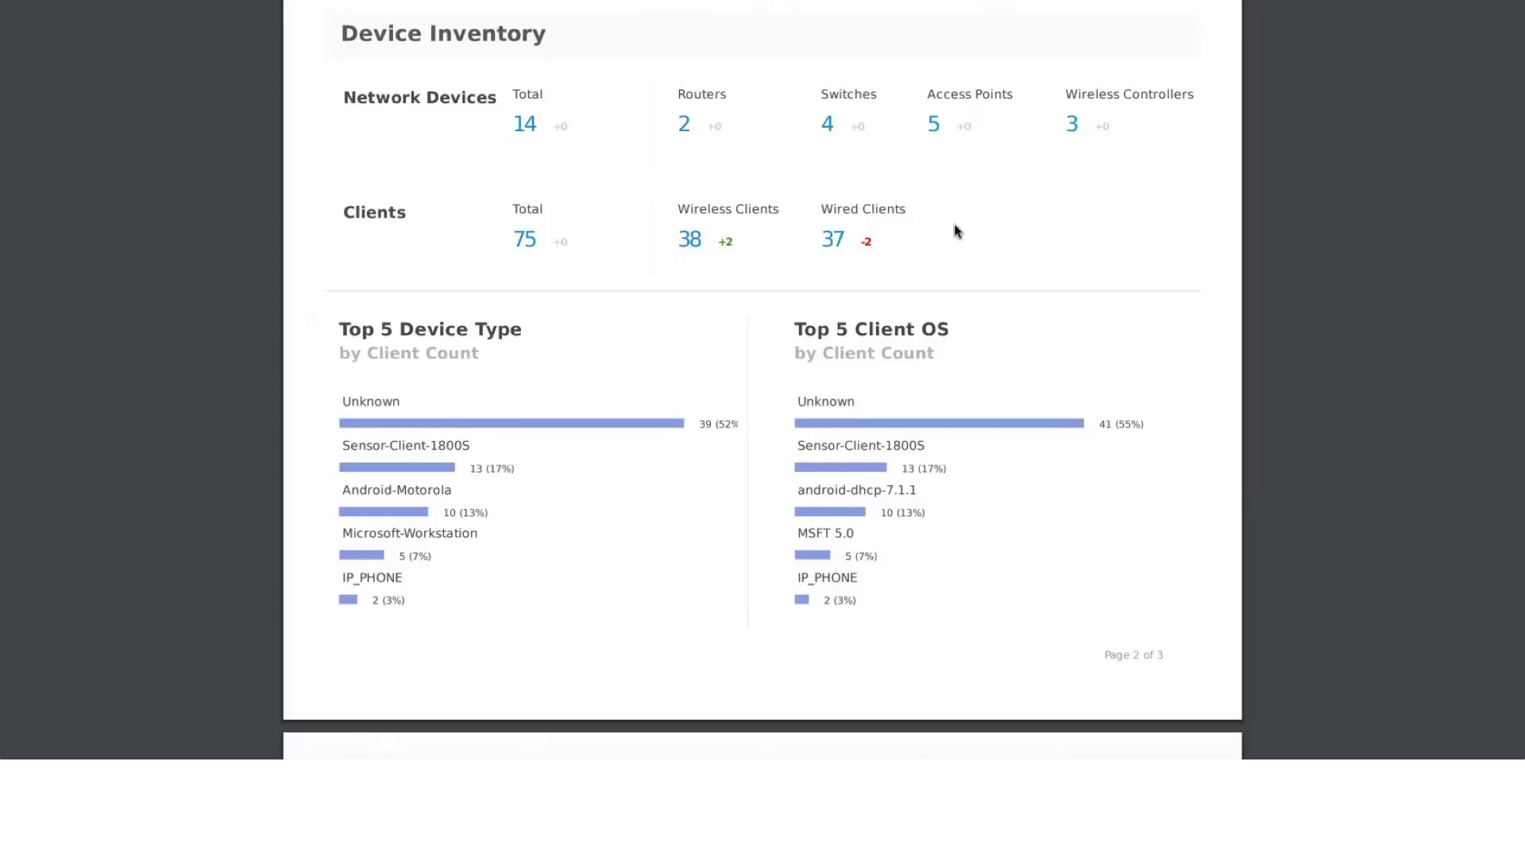
scroll(955, 230, "down", 2)
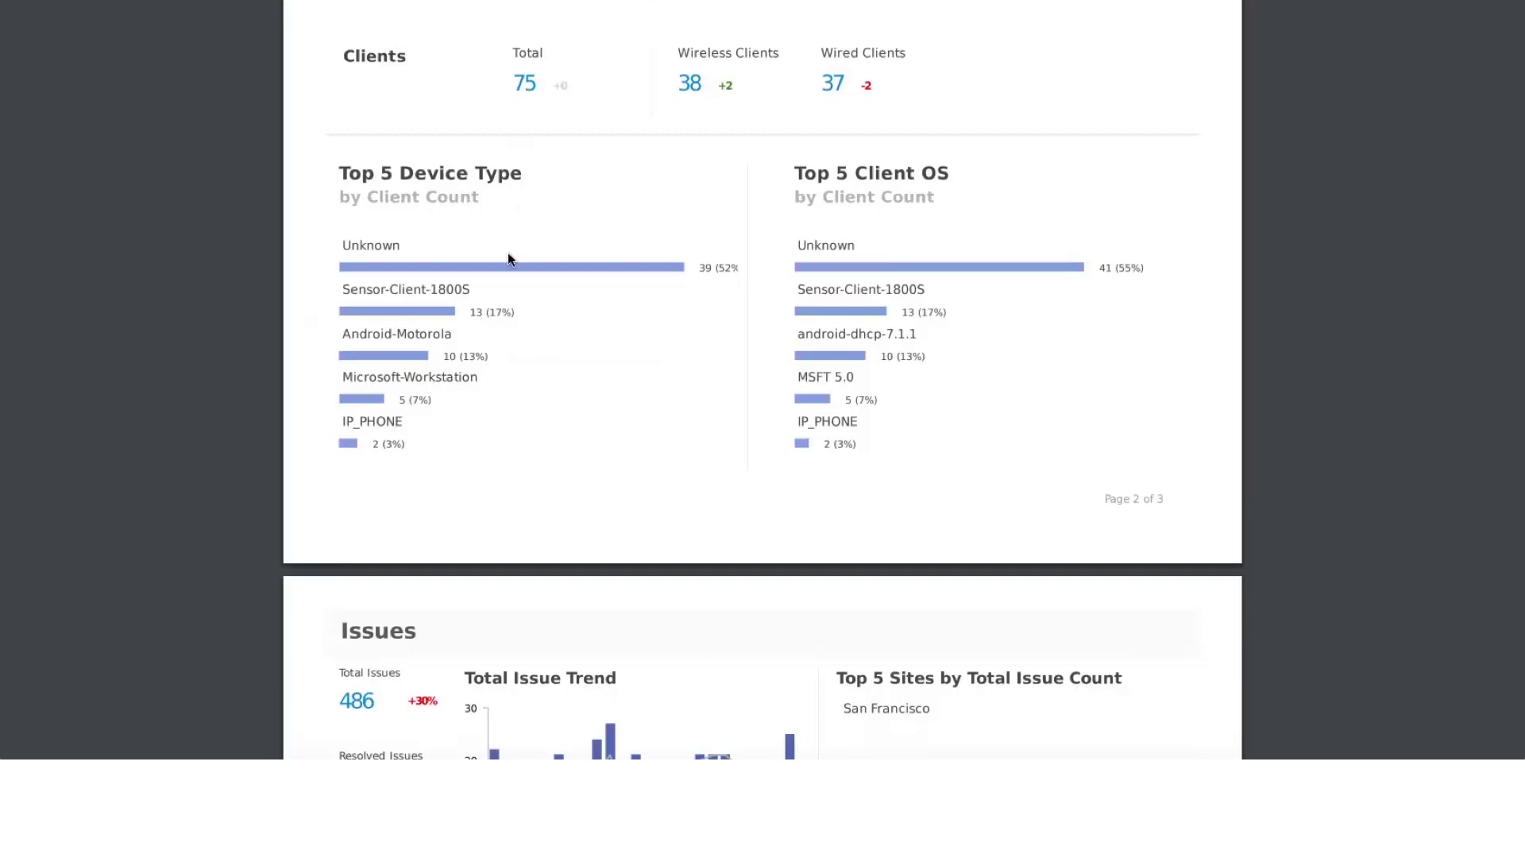
scroll(475, 411, "down", 1)
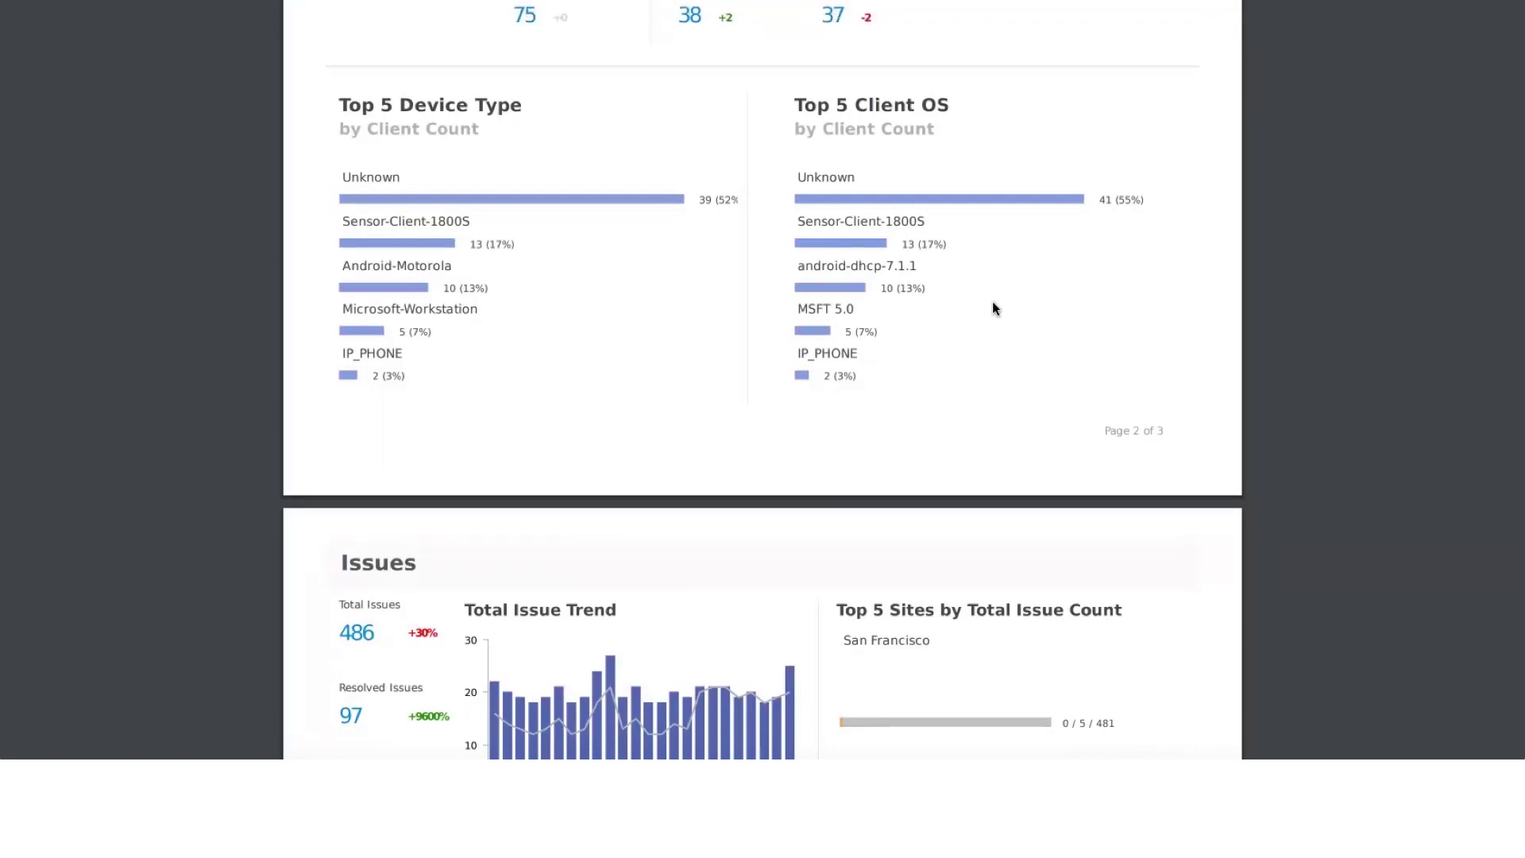
scroll(995, 308, "down", 1)
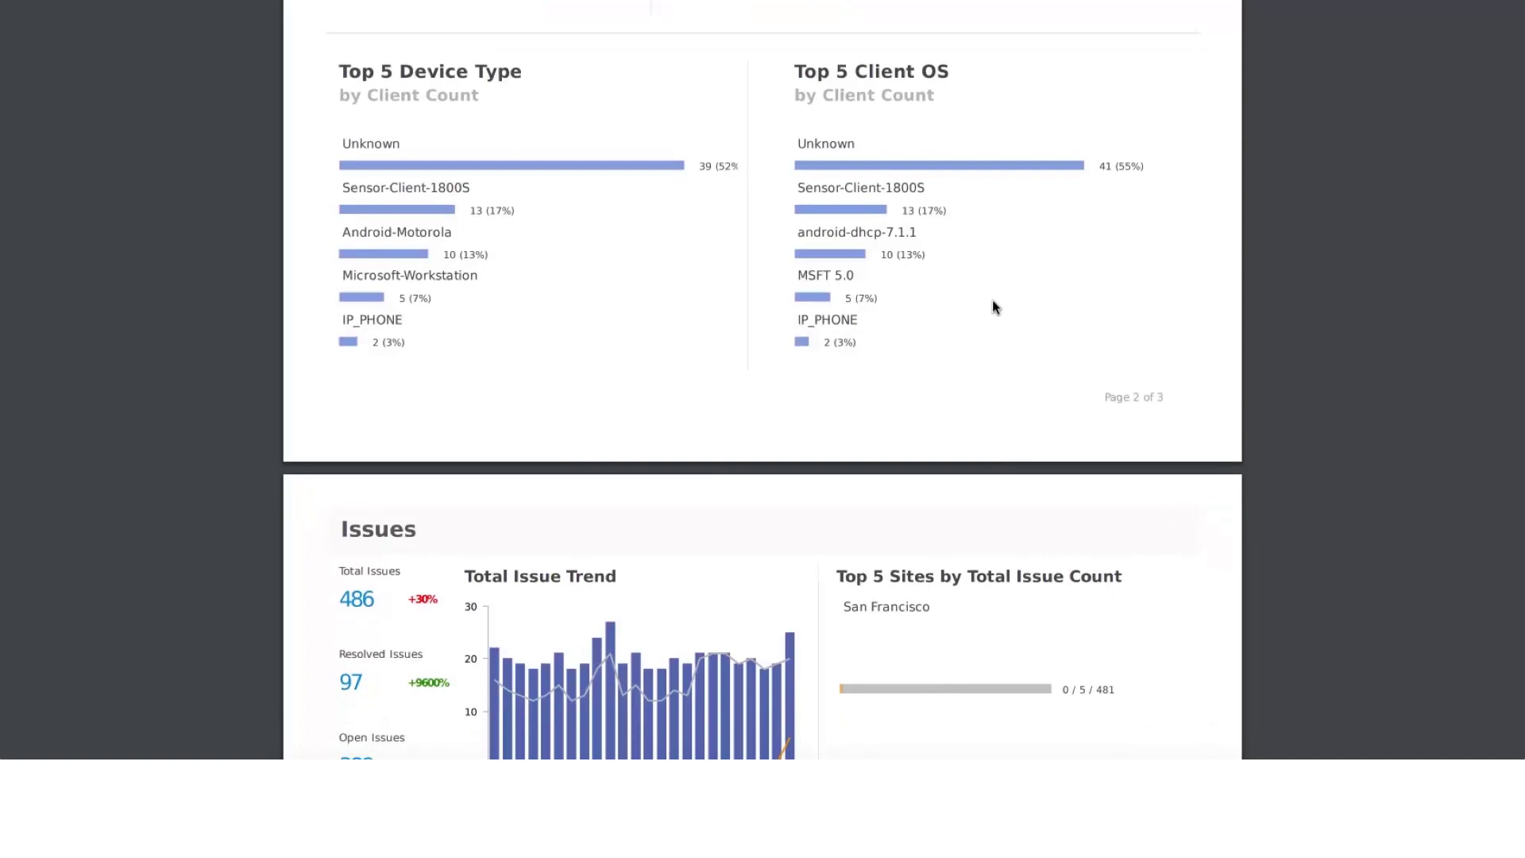
scroll(994, 307, "down", 5)
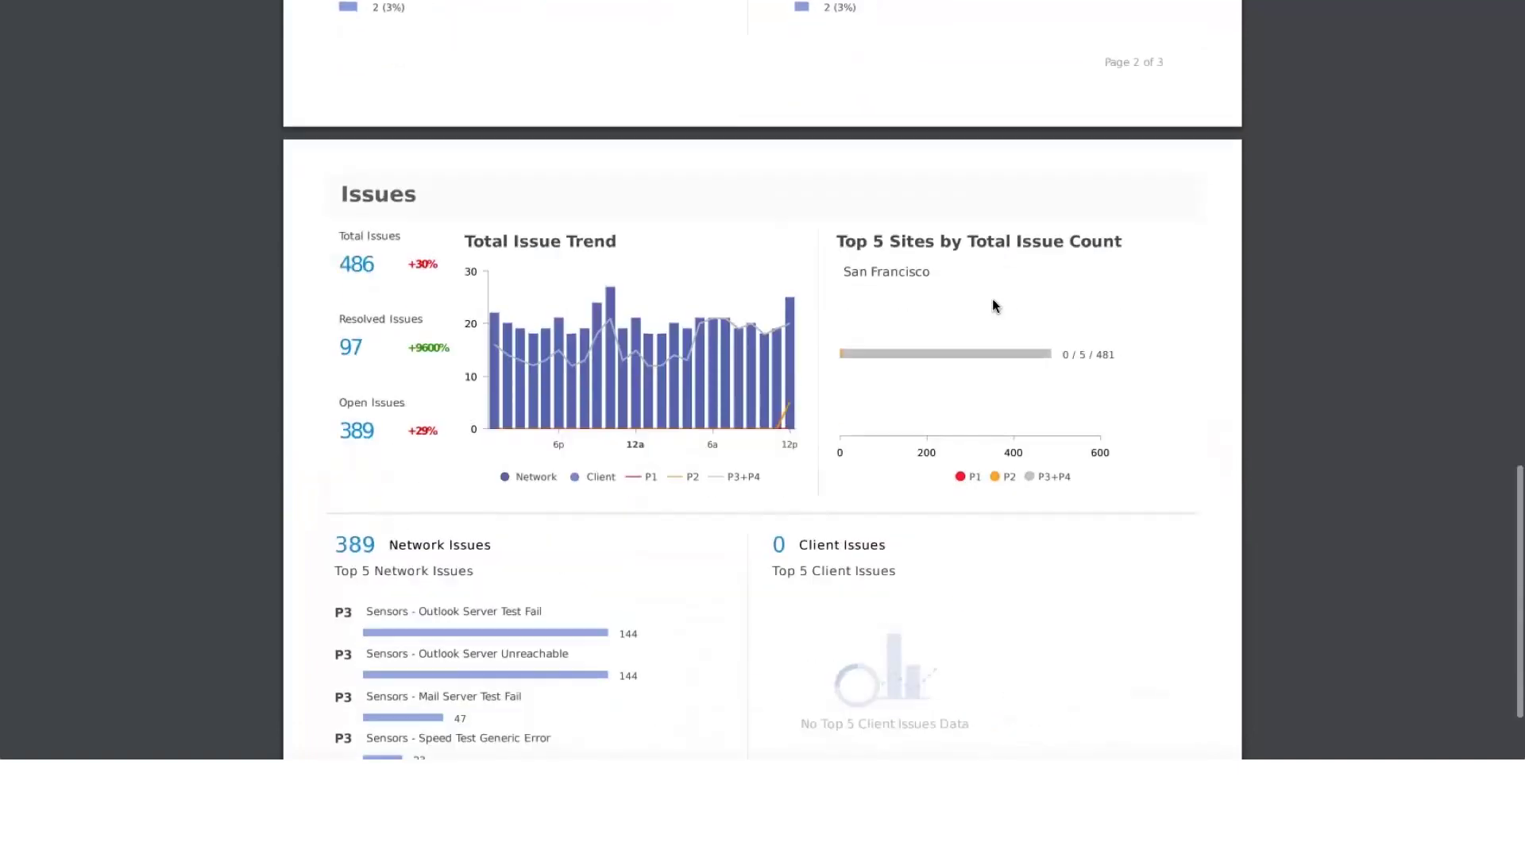
Step: Scroll to page 3 of 3 and read the Issues: 97 resolved, San Francisco top site
scroll(995, 306, "down", 2)
scroll(995, 301, "down", 1)
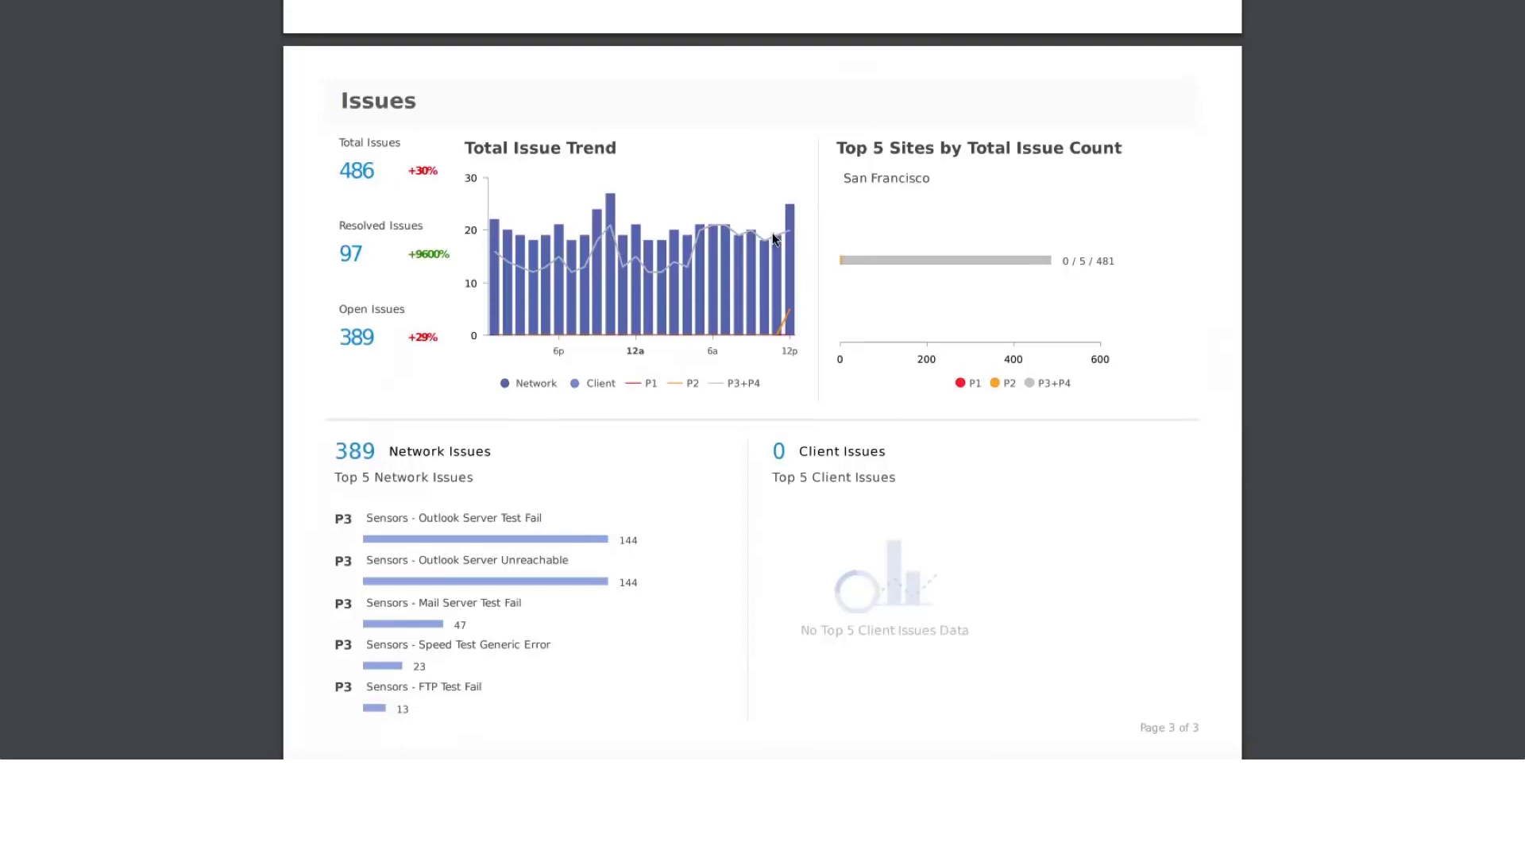
scroll(772, 230, "down", 1)
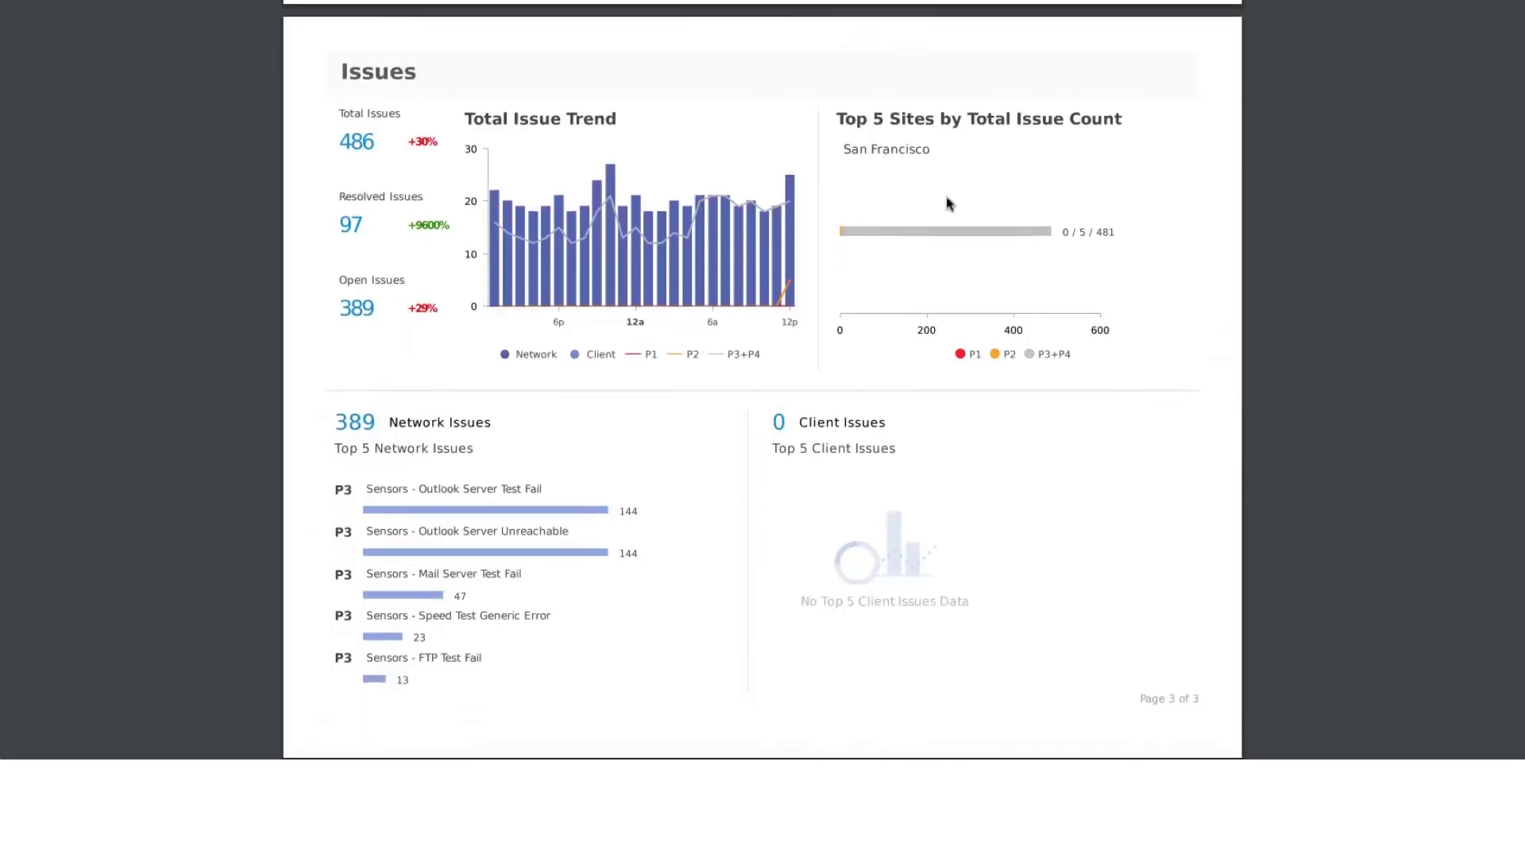